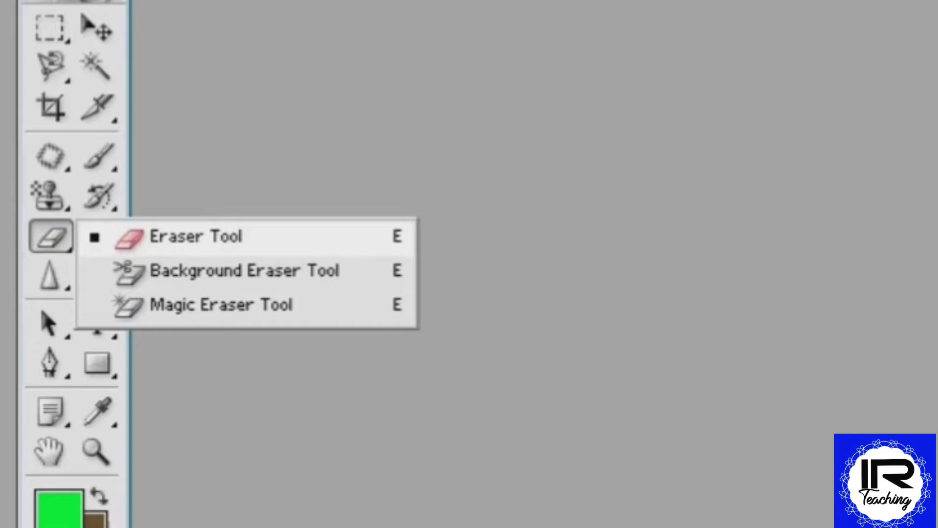
# Create a new 8 × 6 inch RGB document at 150 pixels/inch with white contents and convert its Background into a regular layer.
pyautogui.click(195, 237)
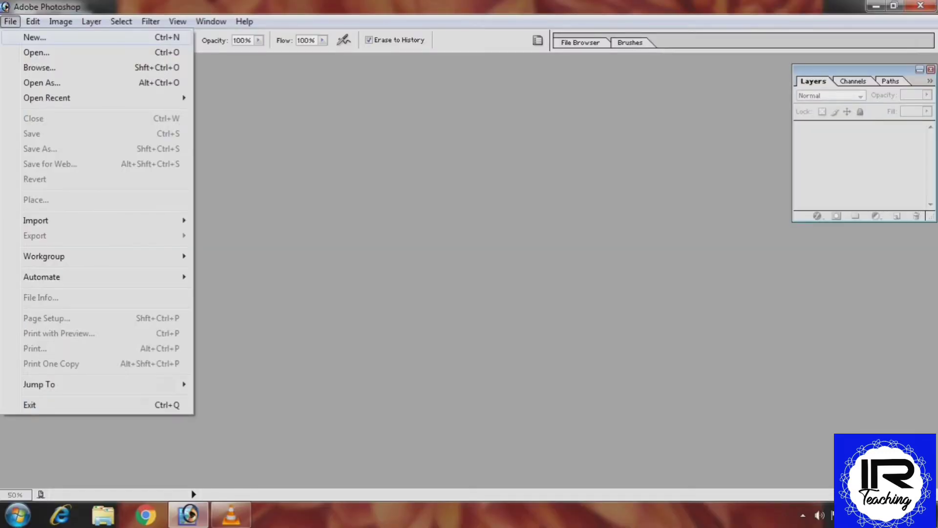
pyautogui.click(35, 37)
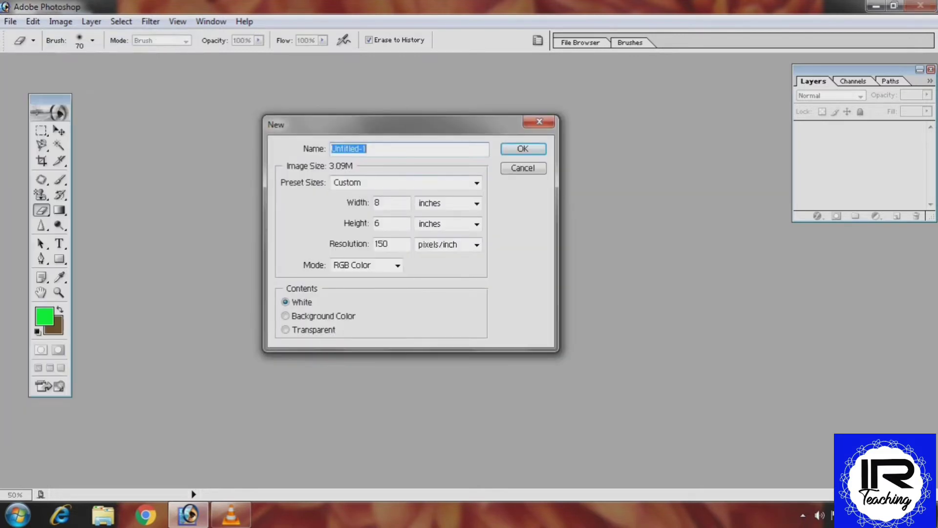
pyautogui.press('Return')
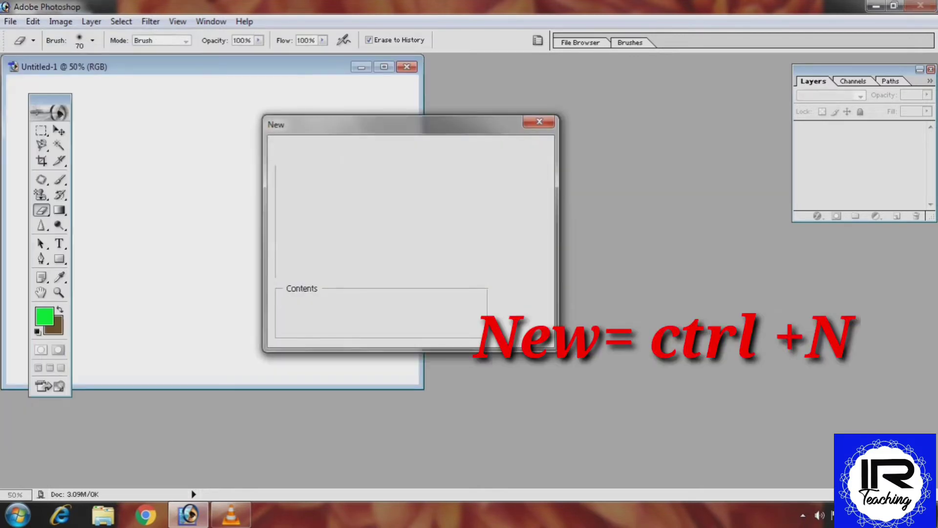
pyautogui.moveTo(195, 67); pyautogui.dragTo(388, 81)
pyautogui.doubleClick(870, 130)
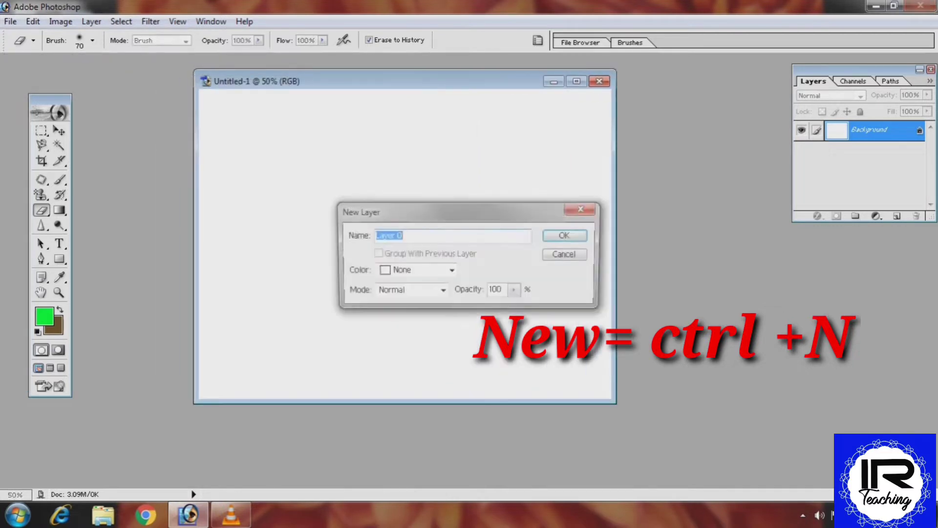
pyautogui.press('Return')
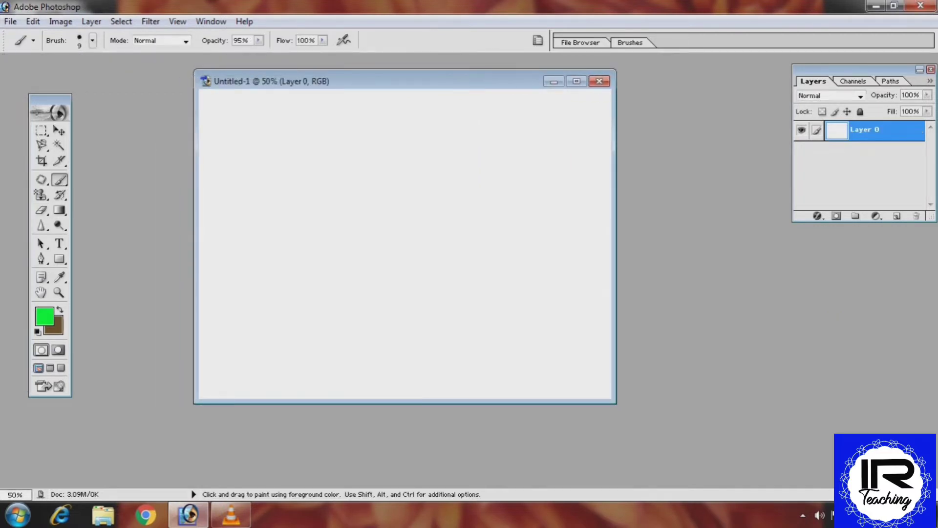
# Paint several freehand green strokes across the blank canvas with a 45 px brush at 95% opacity.
pyautogui.click(93, 40)
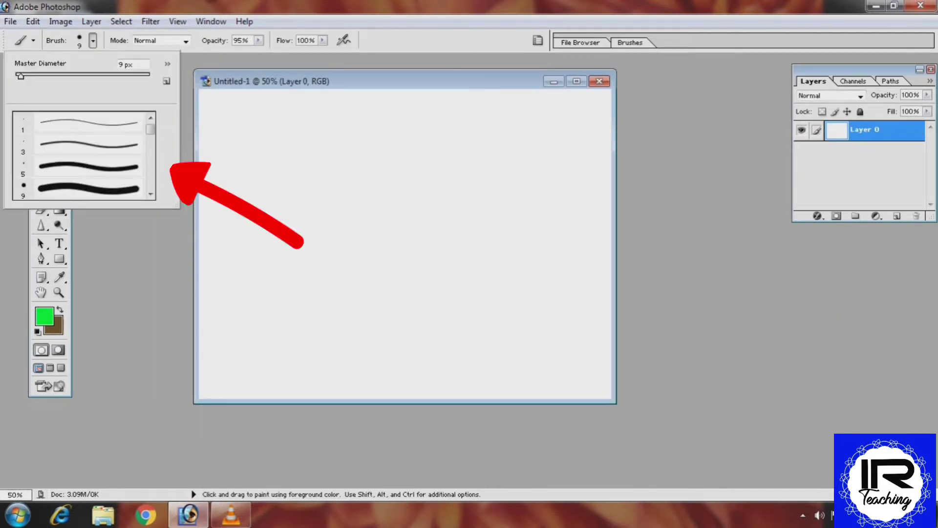
pyautogui.click(89, 189)
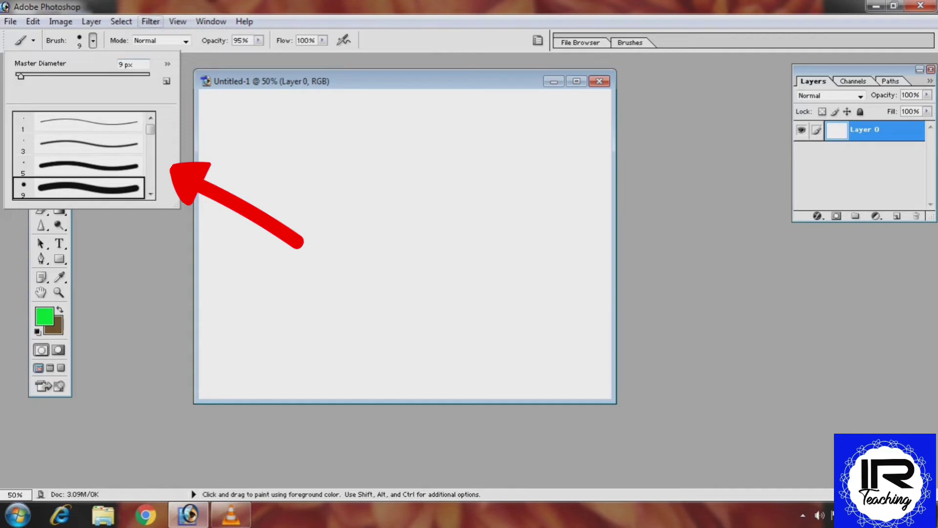
pyautogui.moveTo(20, 76); pyautogui.dragTo(43, 76)
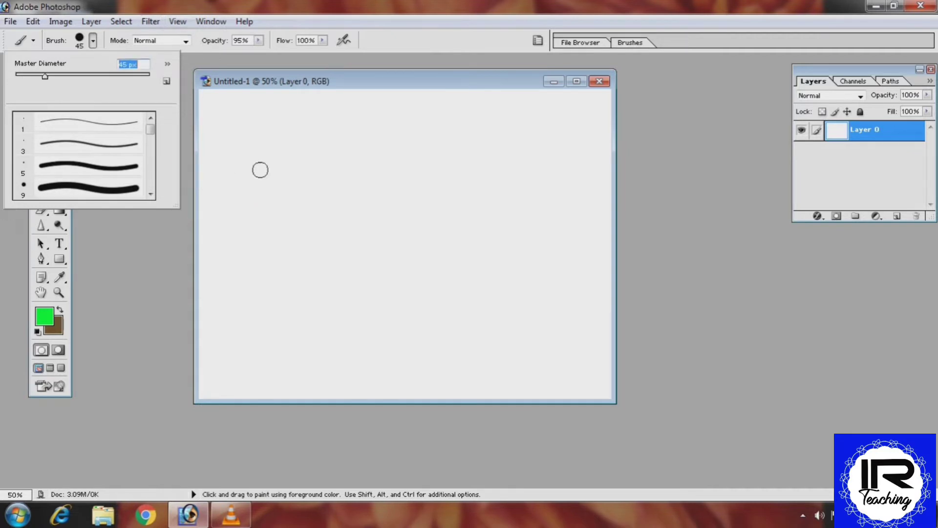
pyautogui.click(277, 218)
pyautogui.moveTo(277, 218)
pyautogui.mouseDown()
pyautogui.moveTo(321, 202)
pyautogui.moveTo(441, 202)
pyautogui.mouseUp()
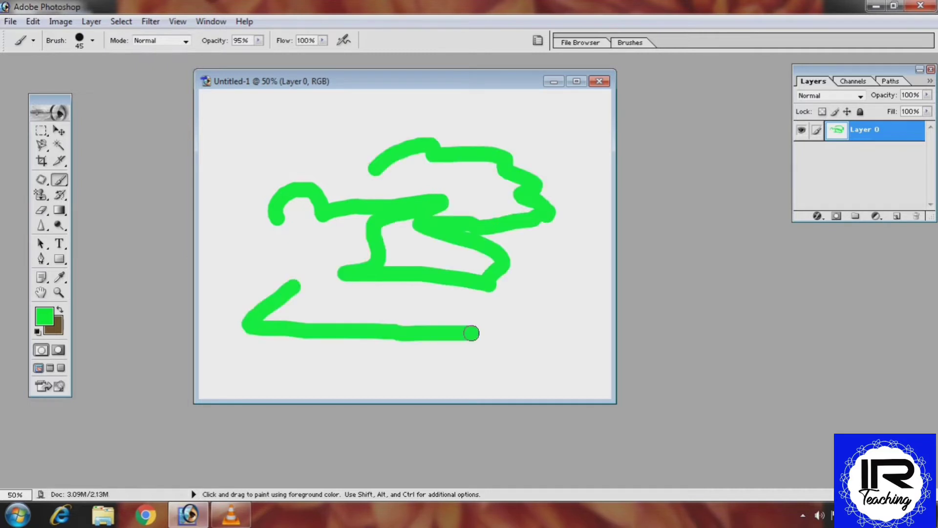
pyautogui.moveTo(471, 333)
pyautogui.mouseDown()
pyautogui.moveTo(417, 311)
pyautogui.moveTo(473, 304)
pyautogui.mouseUp()
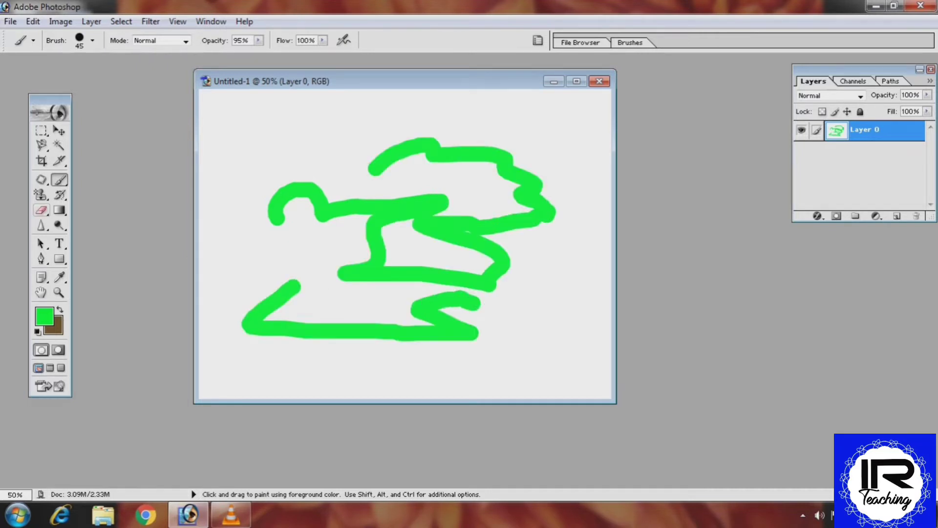
# Choose the standard Eraser tool and enlarge its brush to 300 px over the green strokes.
pyautogui.click(41, 210)
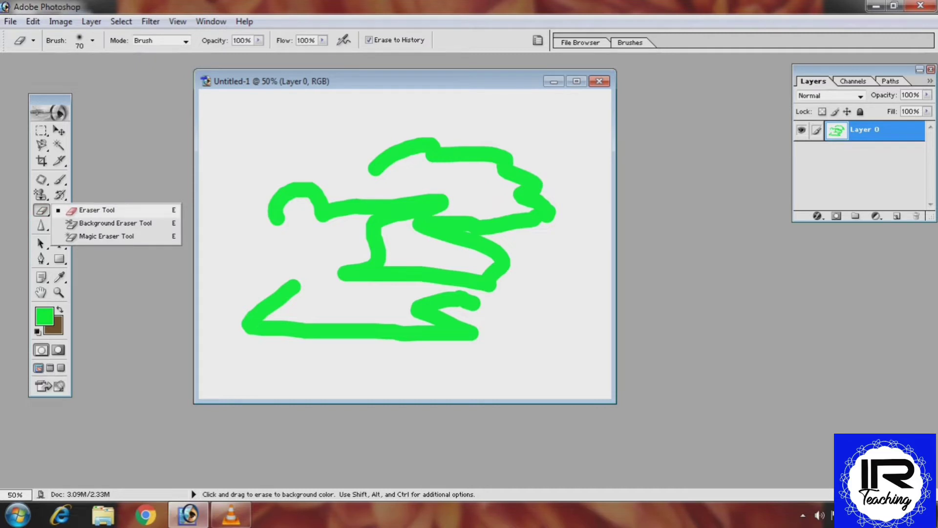
pyautogui.click(97, 210)
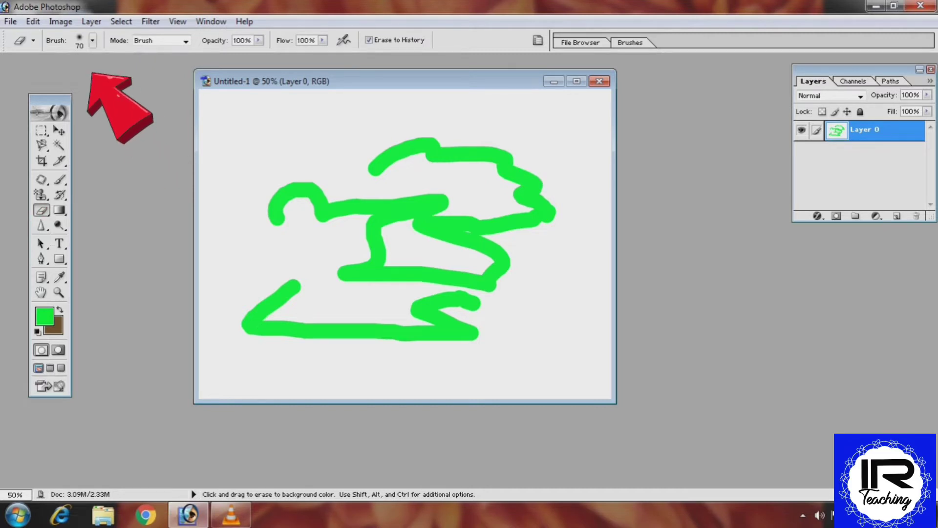
pyautogui.click(93, 41)
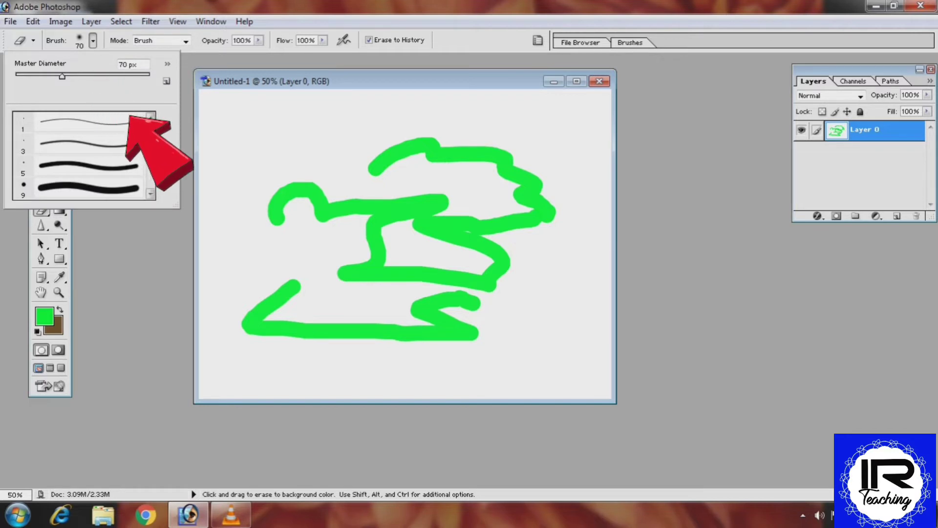
pyautogui.moveTo(151, 128); pyautogui.dragTo(150, 142)
pyautogui.moveTo(93, 74)
pyautogui.mouseDown()
pyautogui.moveTo(130, 113)
pyautogui.moveTo(100, 78)
pyautogui.mouseUp()
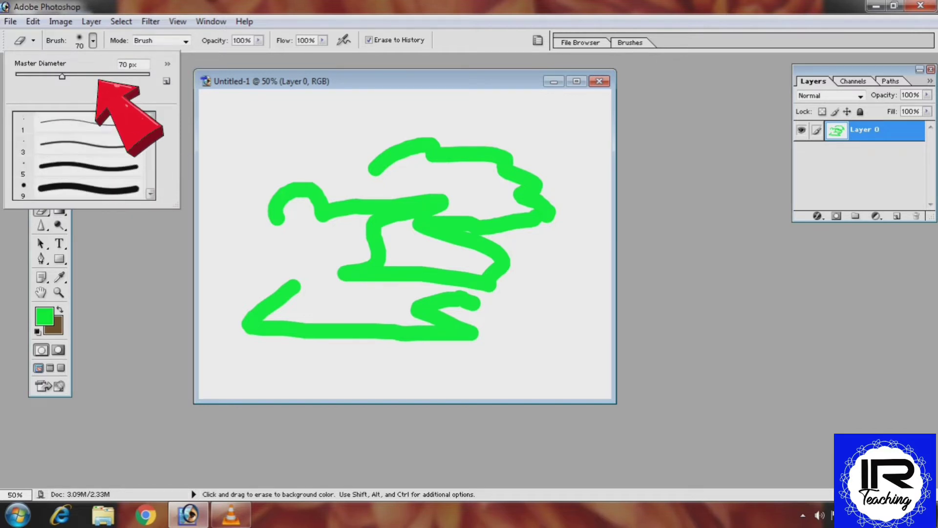
pyautogui.moveTo(151, 125); pyautogui.dragTo(150, 136)
pyautogui.press(']')
pyautogui.press(']')
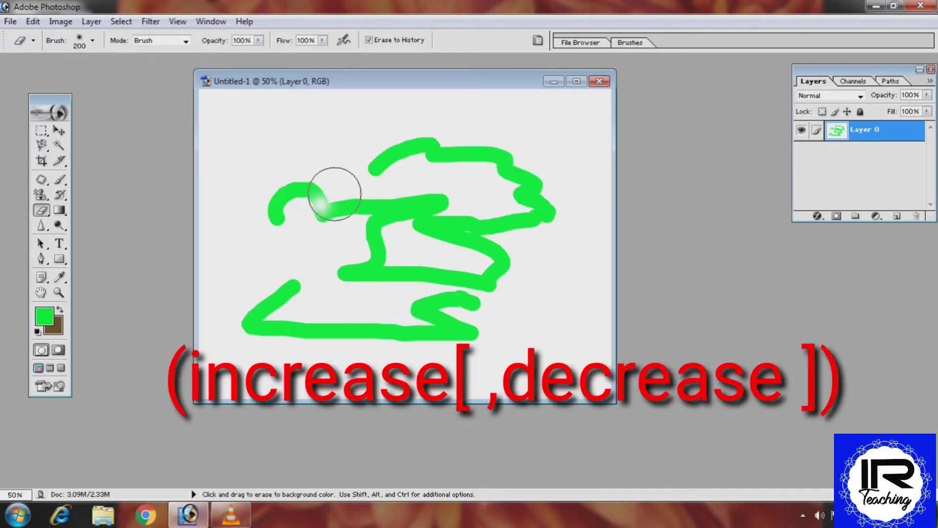
pyautogui.press(']')
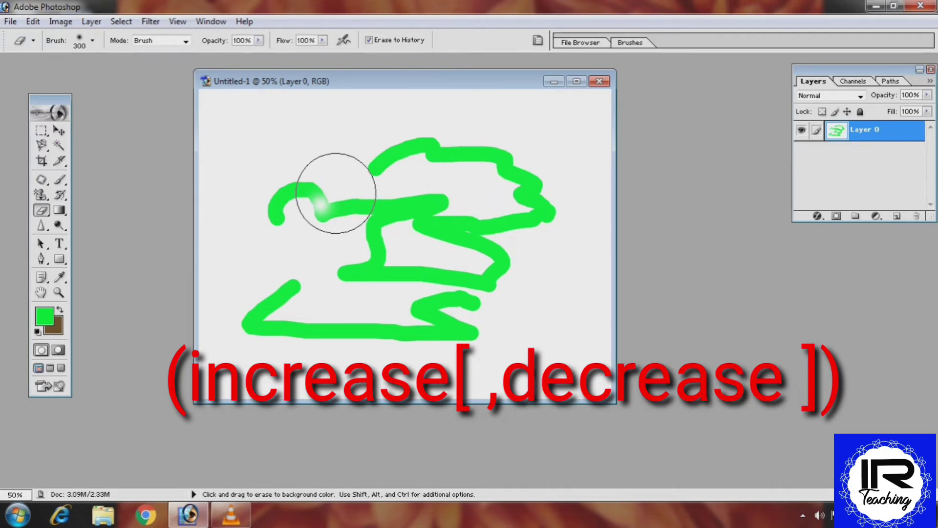
# Reduce the eraser brush to 90 px and erase the green strokes from the layer.
pyautogui.press('[')
pyautogui.press('[')
pyautogui.press('[')
pyautogui.press('[')
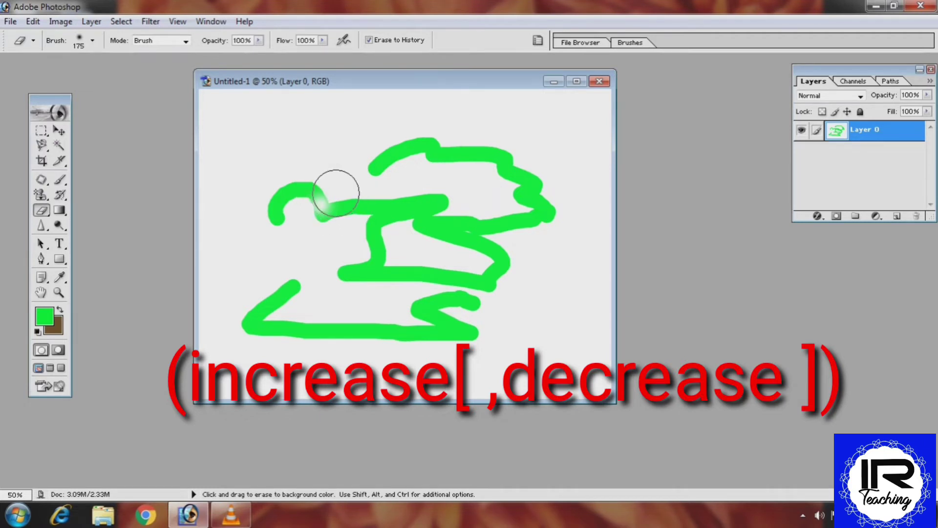
pyautogui.press('[')
pyautogui.press('[')
pyautogui.press('[')
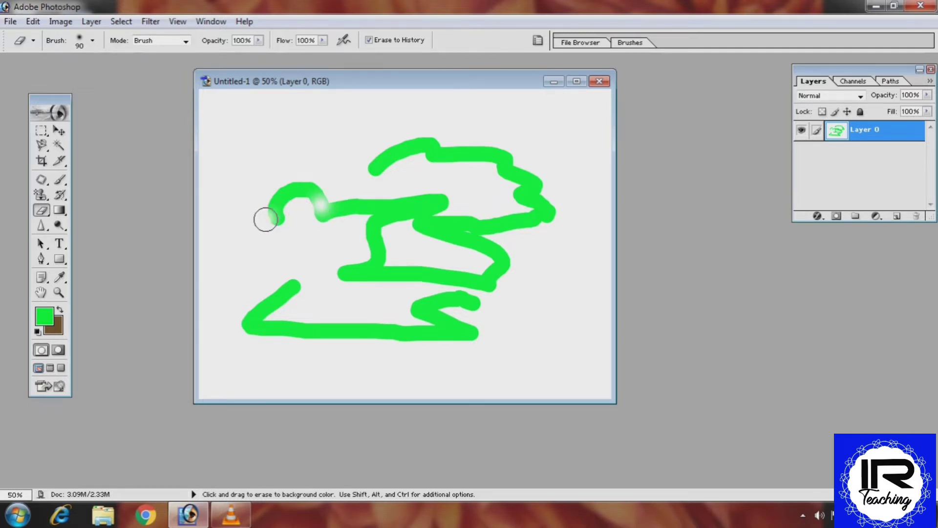
pyautogui.moveTo(265, 219)
pyautogui.mouseDown()
pyautogui.moveTo(394, 229)
pyautogui.moveTo(366, 218)
pyautogui.mouseUp()
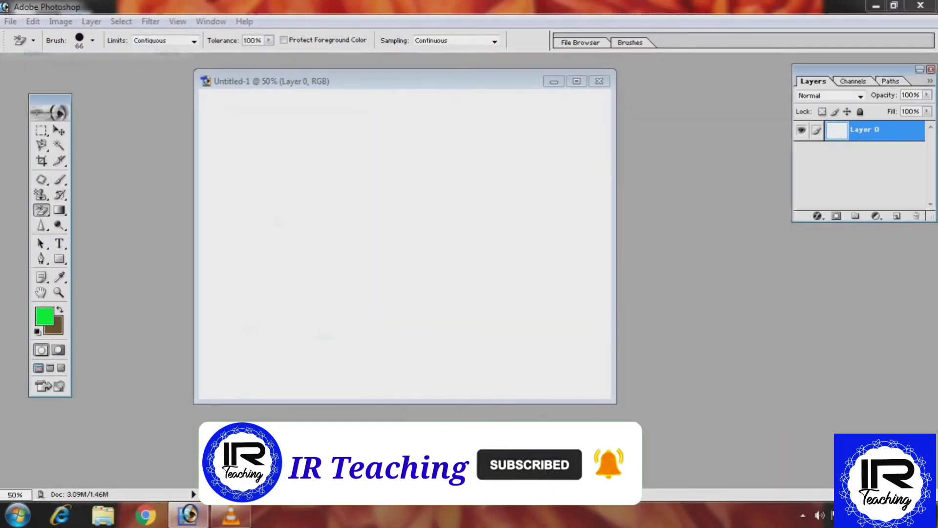
# Open images_(42) from the Sample Pictures folder and convert the photo's Background into a regular layer.
pyautogui.moveTo(647, 106); pyautogui.dragTo(647, 163)
pyautogui.click(382, 213)
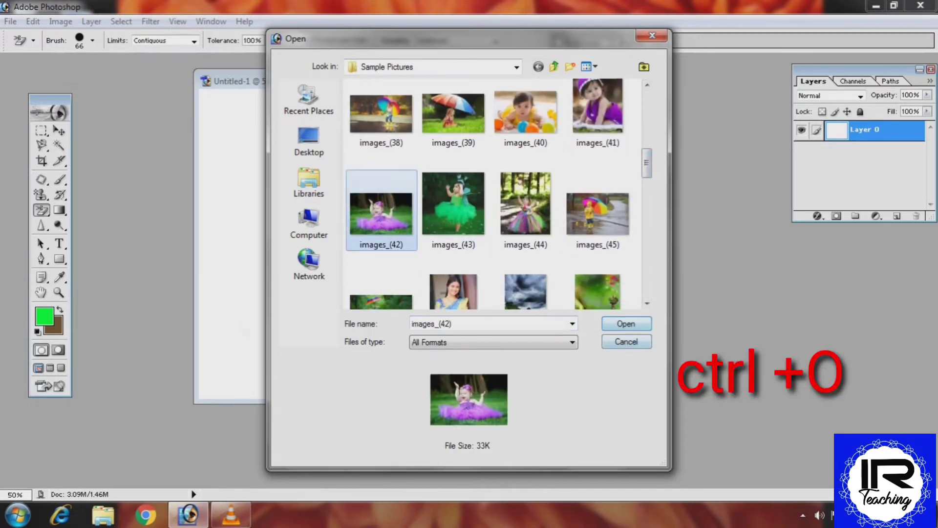
pyautogui.click(627, 323)
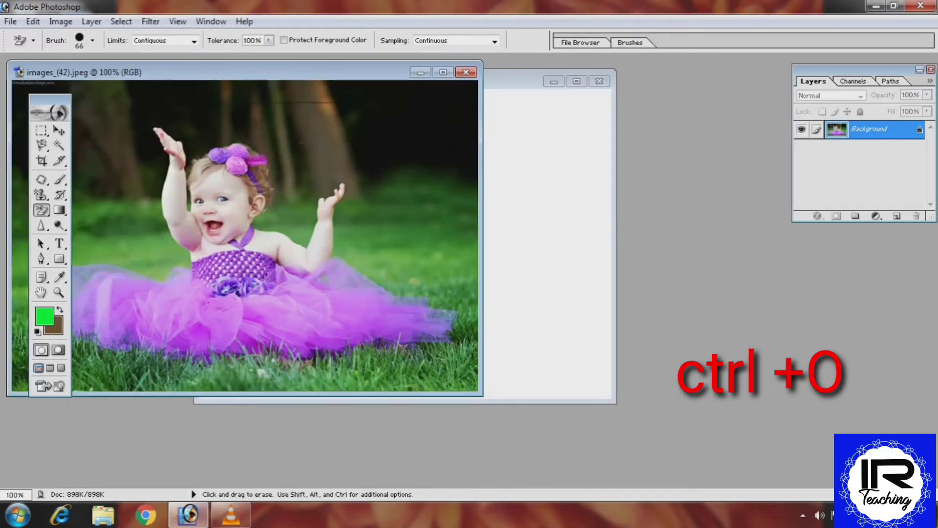
pyautogui.moveTo(192, 73); pyautogui.dragTo(500, 115)
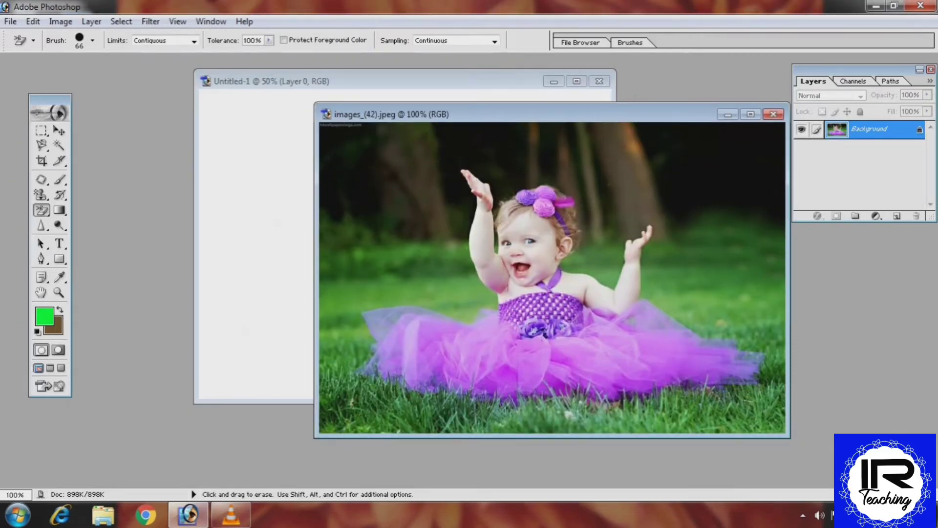
pyautogui.doubleClick(870, 130)
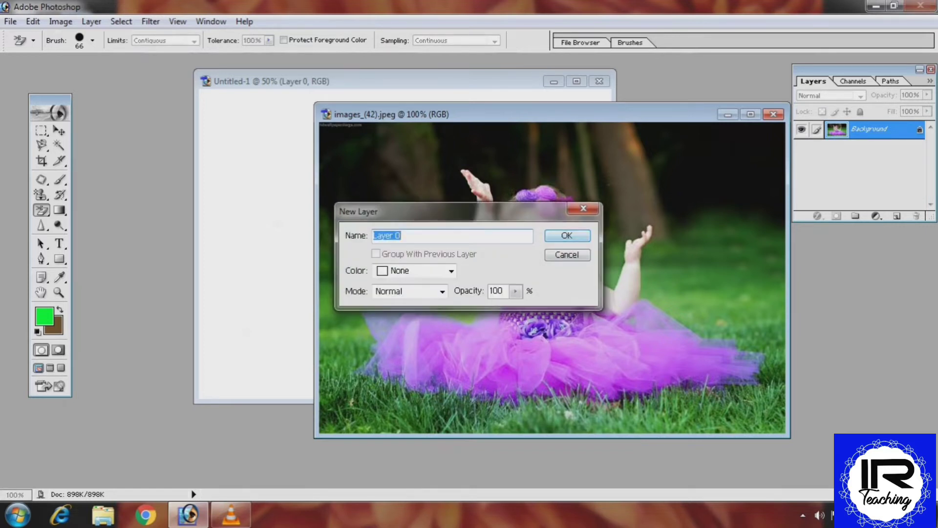
pyautogui.press('Return')
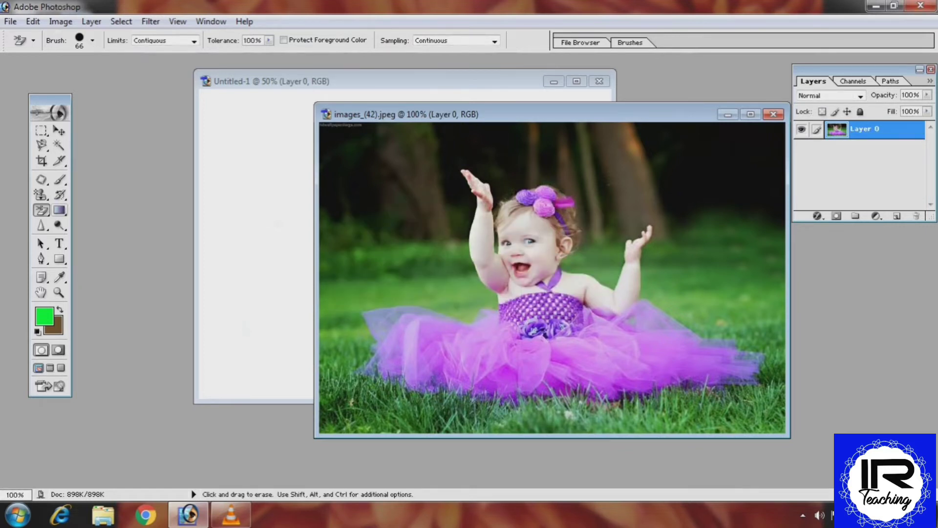
# Choose the Background Eraser tool and set its brush diameter to 72 px, with 100% hardness and tolerance.
pyautogui.click(42, 211)
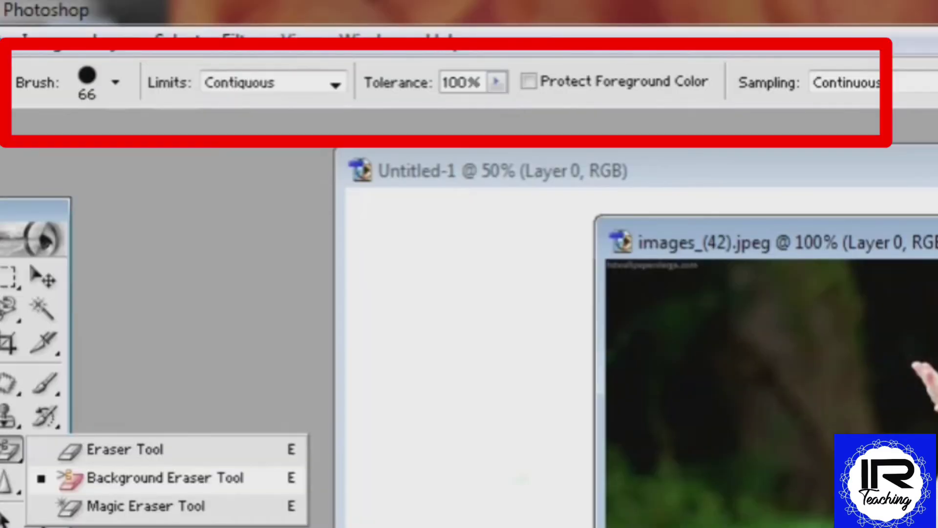
pyautogui.click(115, 223)
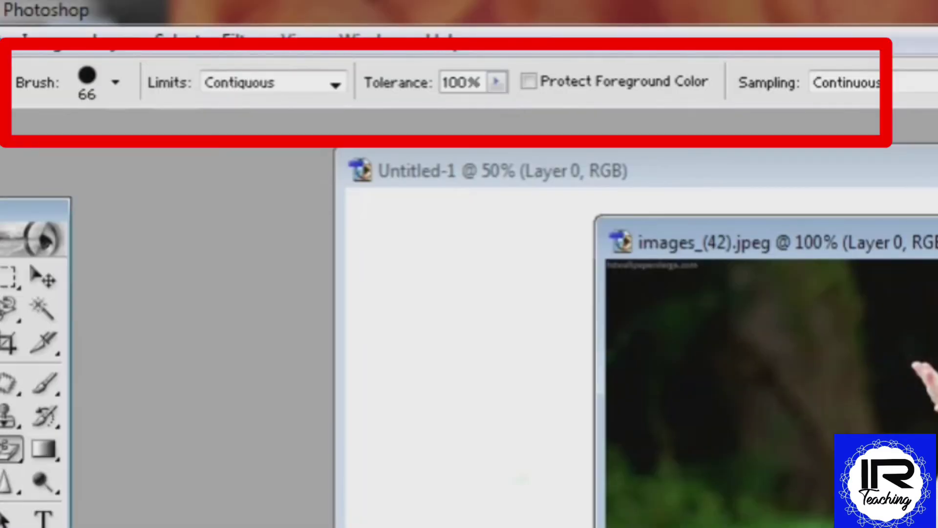
pyautogui.click(497, 82)
pyautogui.click(498, 82)
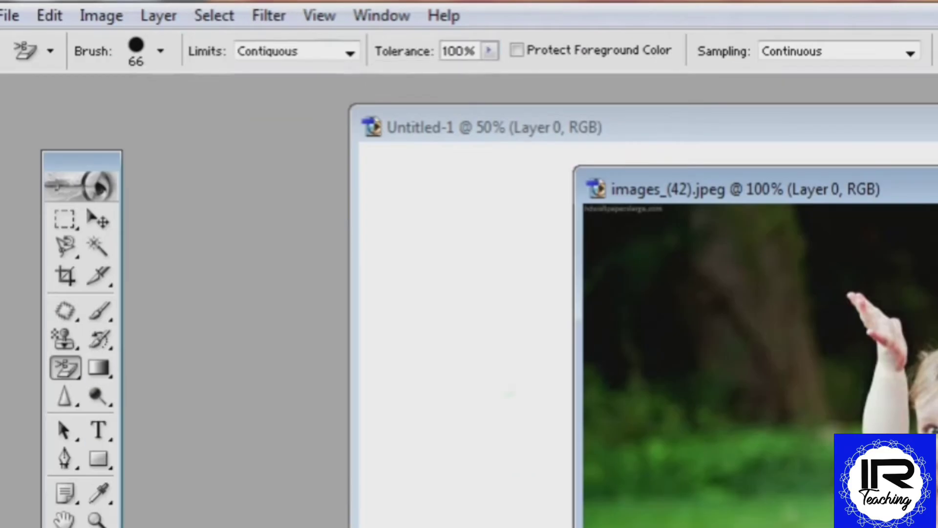
pyautogui.click(161, 51)
pyautogui.moveTo(102, 117); pyautogui.dragTo(148, 117)
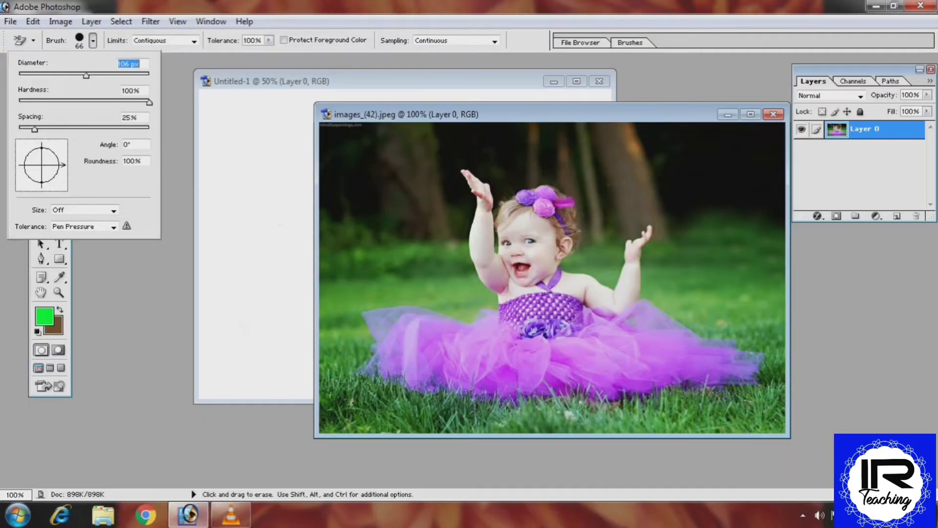
pyautogui.moveTo(86, 76); pyautogui.dragTo(64, 76)
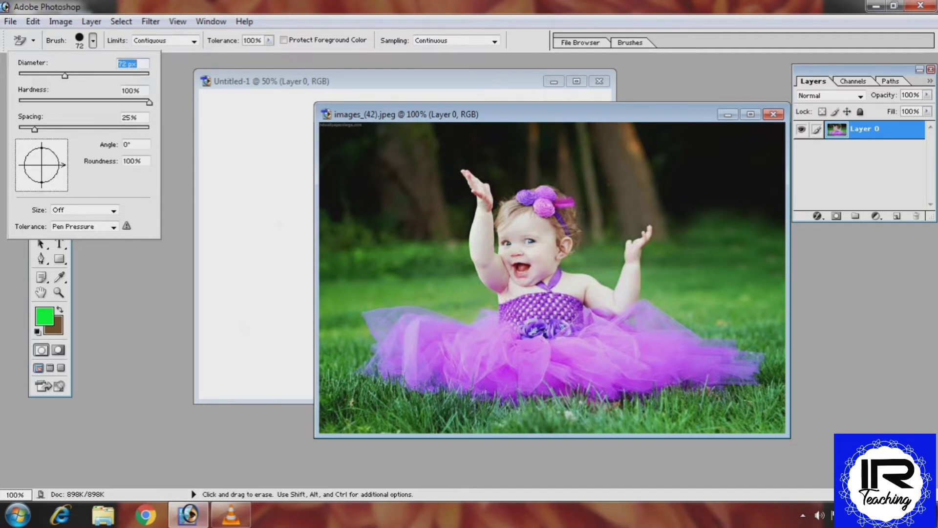
# Erase the trees and grass along the left side of the photo, beside the child, with the Background Eraser.
pyautogui.click(339, 189)
pyautogui.click(364, 189)
pyautogui.click(364, 218)
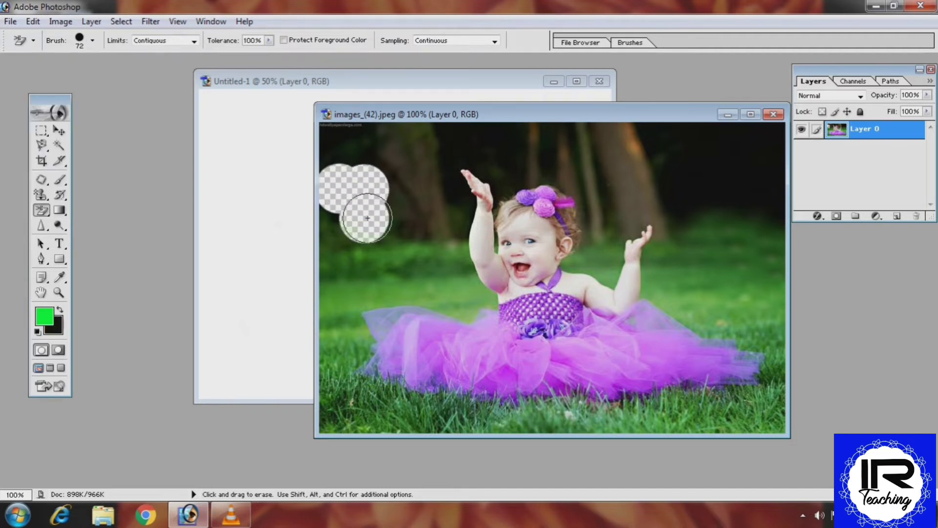
pyautogui.click(390, 222)
pyautogui.click(405, 168)
pyautogui.moveTo(353, 190)
pyautogui.mouseDown()
pyautogui.moveTo(344, 147)
pyautogui.moveTo(374, 131)
pyautogui.moveTo(338, 230)
pyautogui.moveTo(362, 230)
pyautogui.moveTo(376, 257)
pyautogui.moveTo(388, 248)
pyautogui.moveTo(405, 423)
pyautogui.moveTo(430, 422)
pyautogui.mouseUp()
# Remove the dark backdrop and areas of grass on the photo's right side with the Magic Eraser at tolerance 32.
pyautogui.click(41, 210)
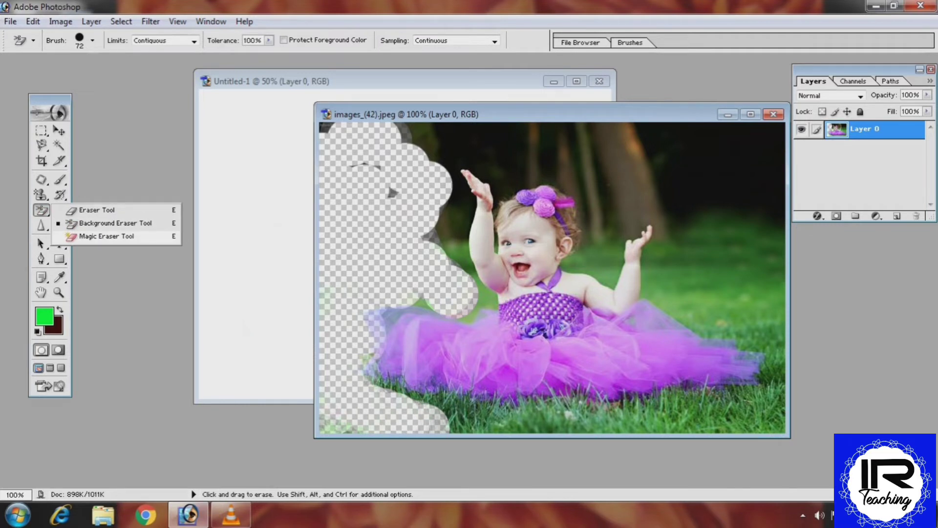
pyautogui.click(106, 236)
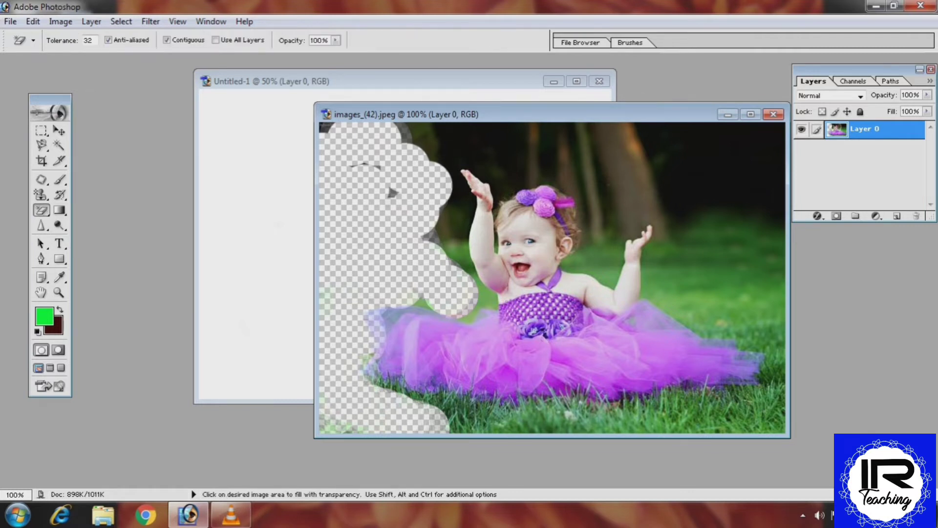
pyautogui.click(718, 171)
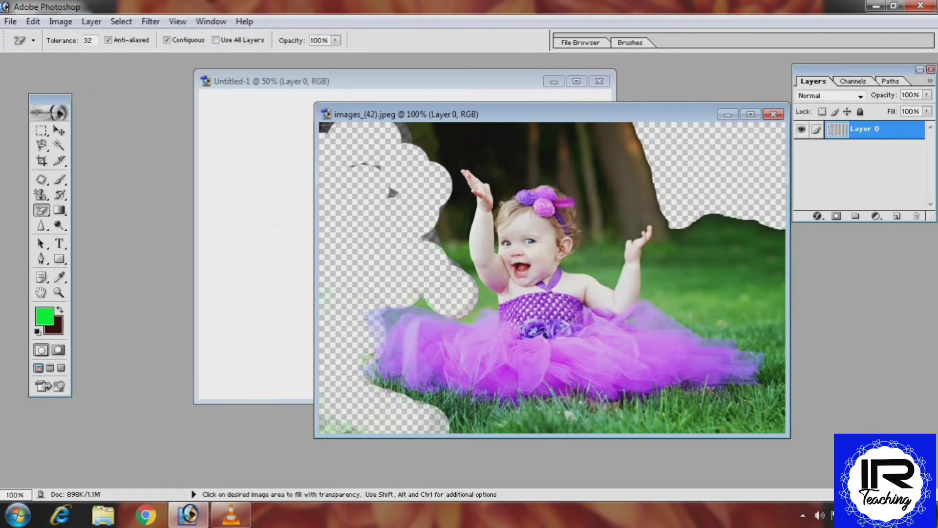
pyautogui.click(716, 253)
pyautogui.click(717, 304)
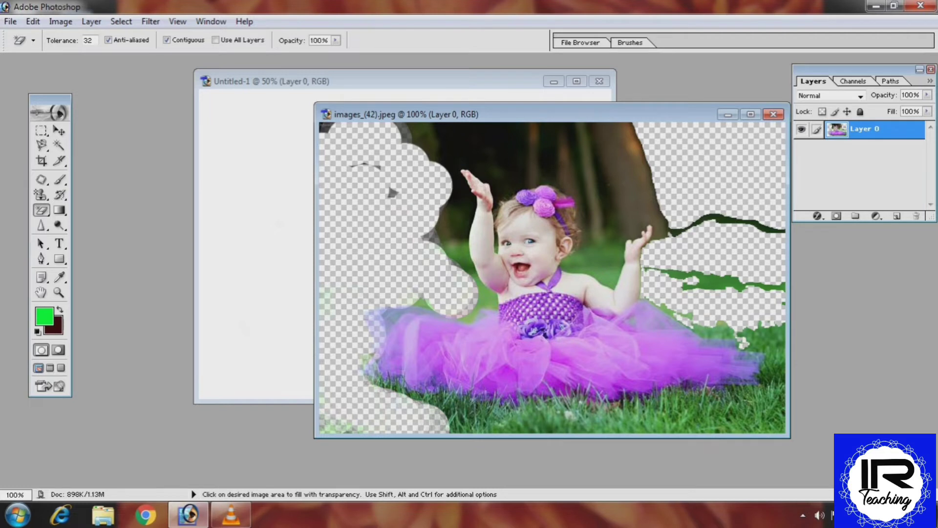
pyautogui.click(723, 411)
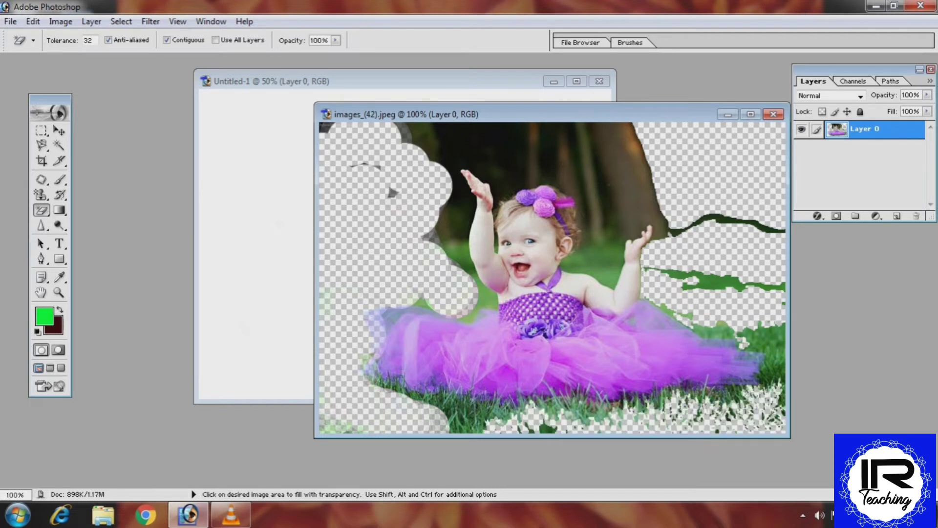
# Remove the dark backdrop above the child and the remnants around the raised hand with the Magic Eraser.
pyautogui.click(607, 183)
pyautogui.click(504, 158)
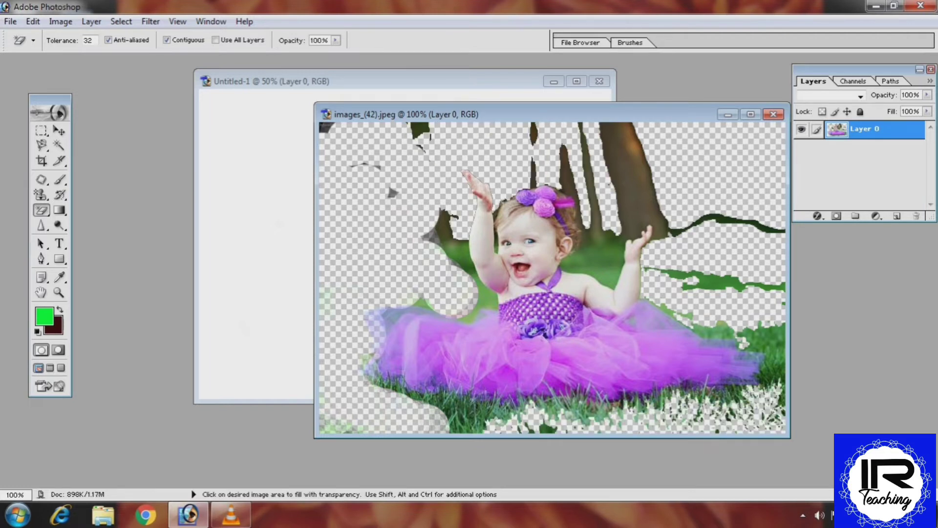
pyautogui.click(420, 131)
pyautogui.click(457, 253)
pyautogui.click(483, 294)
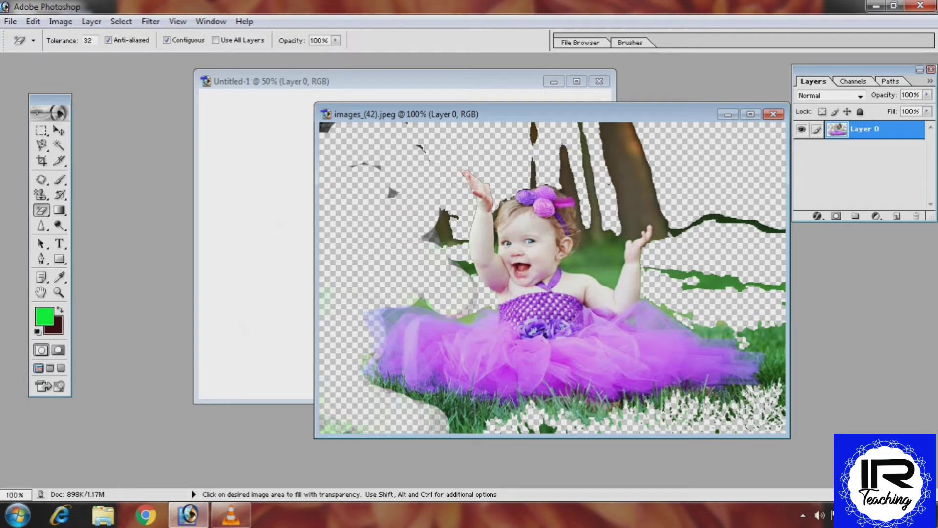
pyautogui.click(465, 268)
pyautogui.click(447, 222)
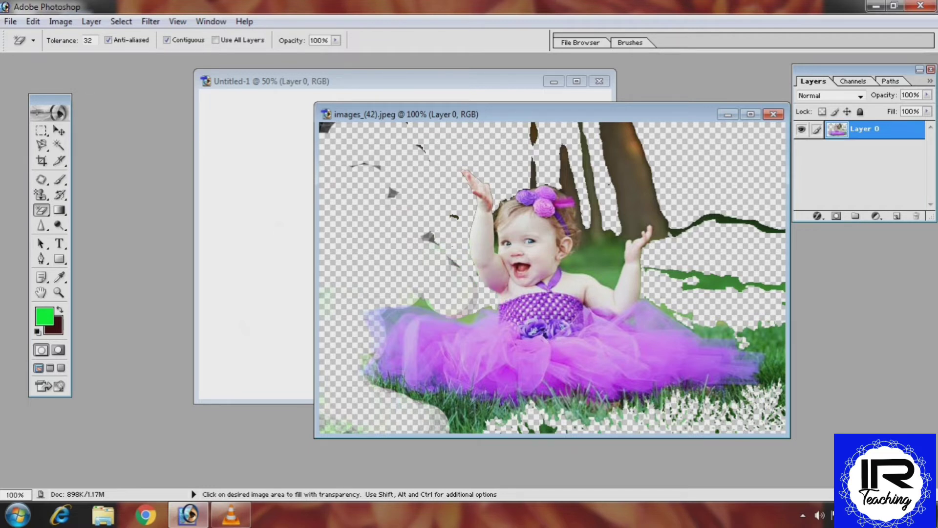
# Remove the tree trunks behind the child and the dark branch strip on the photo's right side with the Magic Eraser.
pyautogui.click(498, 241)
pyautogui.click(567, 190)
pyautogui.click(534, 173)
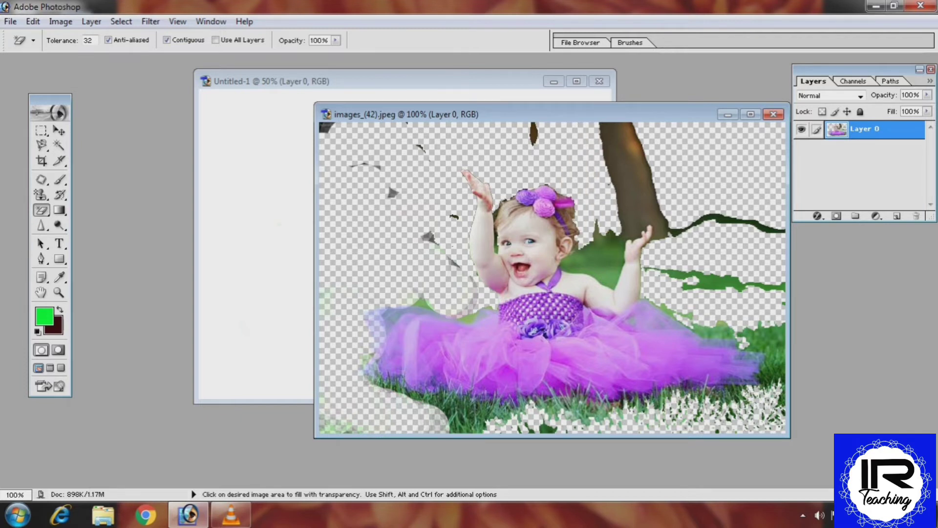
pyautogui.click(534, 133)
pyautogui.click(636, 196)
pyautogui.click(632, 138)
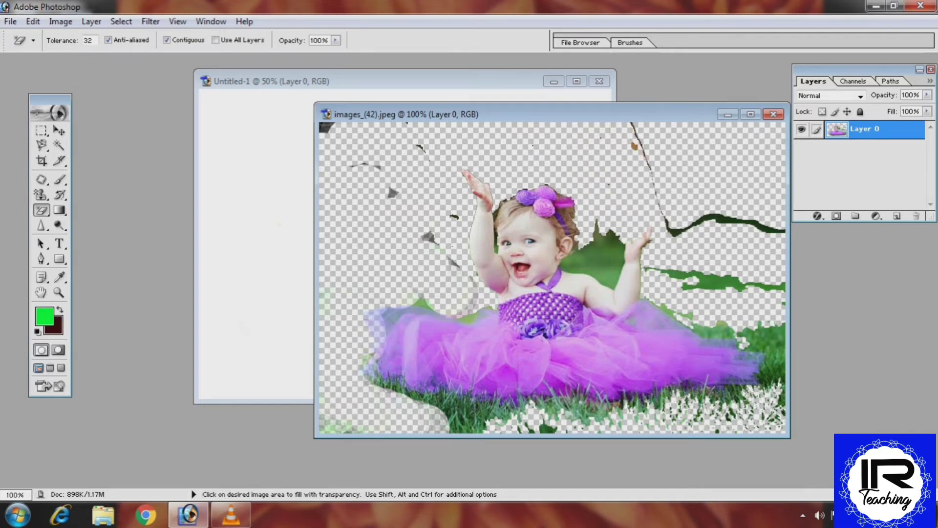
pyautogui.click(709, 221)
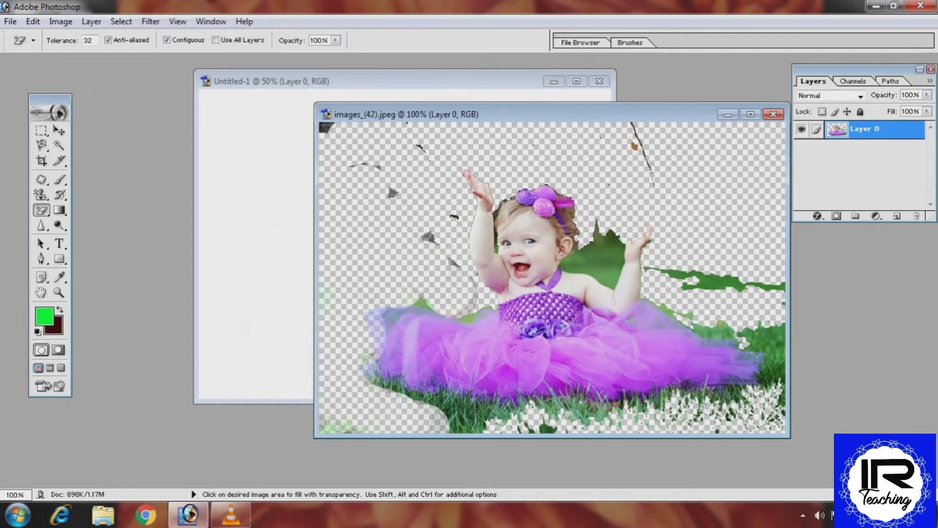
# Clear the green strip beyond the child's arm and the green area between the head and hand with the Magic Eraser.
pyautogui.click(695, 277)
pyautogui.click(599, 278)
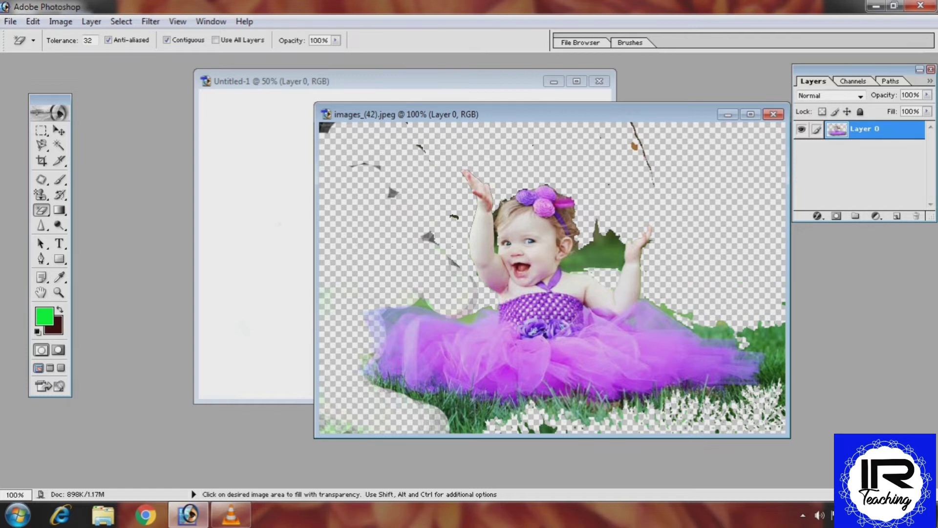
pyautogui.click(587, 259)
pyautogui.click(611, 237)
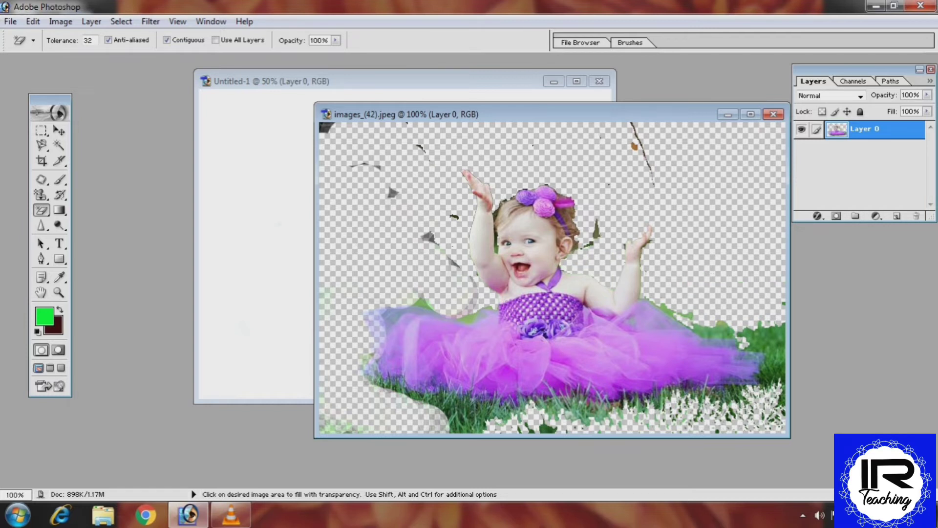
# Remove the grass beside the right end of the dress with the Magic Eraser.
pyautogui.click(718, 334)
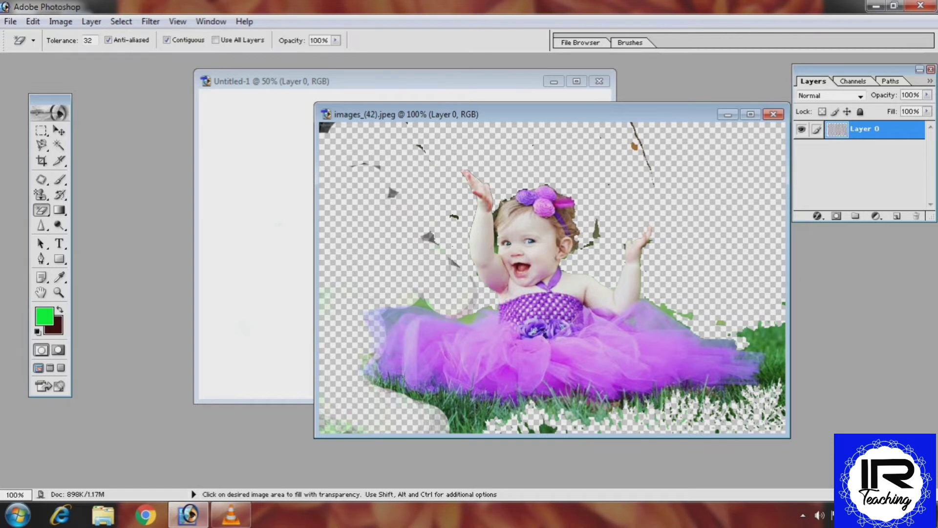
pyautogui.click(766, 343)
pyautogui.click(772, 377)
pyautogui.click(636, 402)
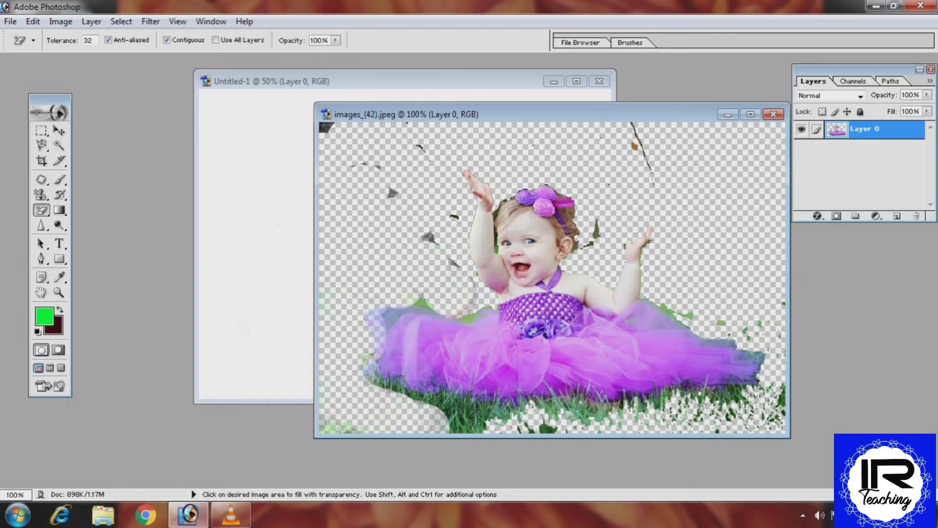
# Remove patches of grass along the photo's lower edge, below the dress, with the Magic Eraser.
pyautogui.click(589, 414)
pyautogui.click(485, 413)
pyautogui.click(456, 423)
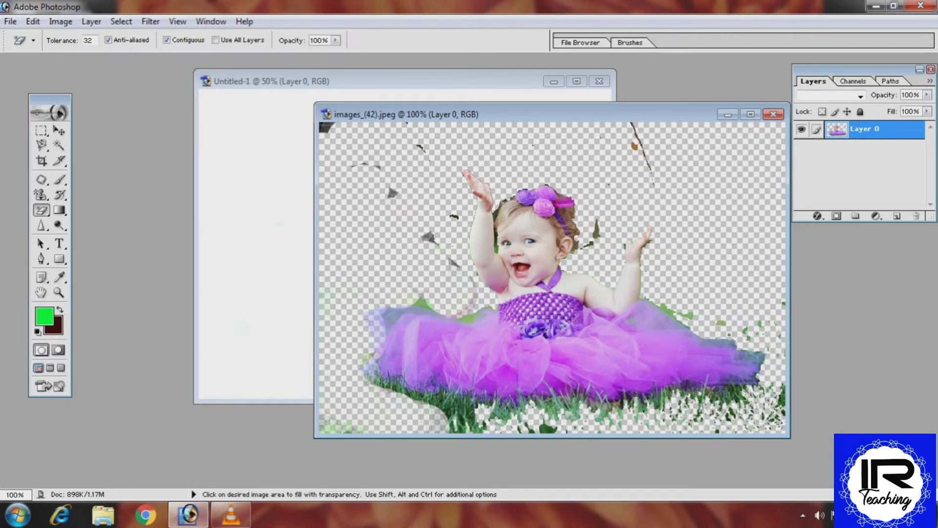
pyautogui.click(451, 410)
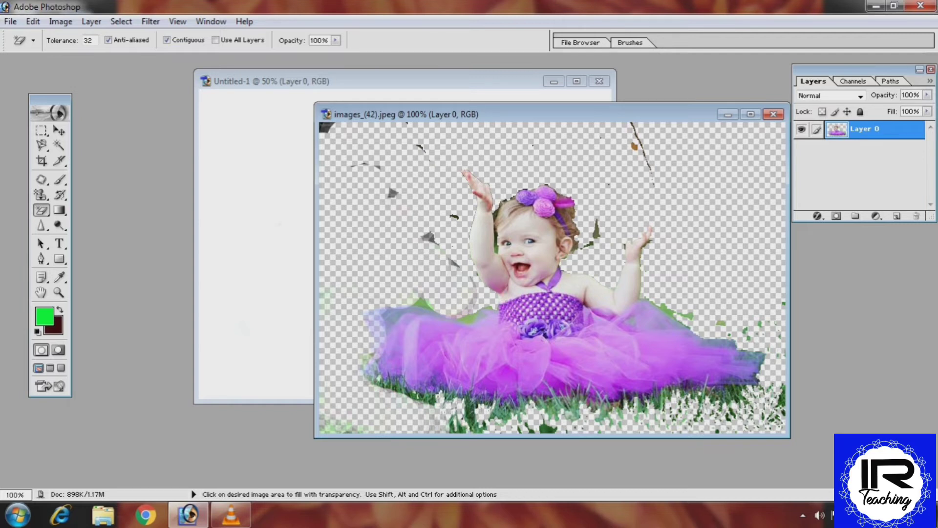
pyautogui.click(461, 429)
pyautogui.click(470, 409)
pyautogui.click(473, 425)
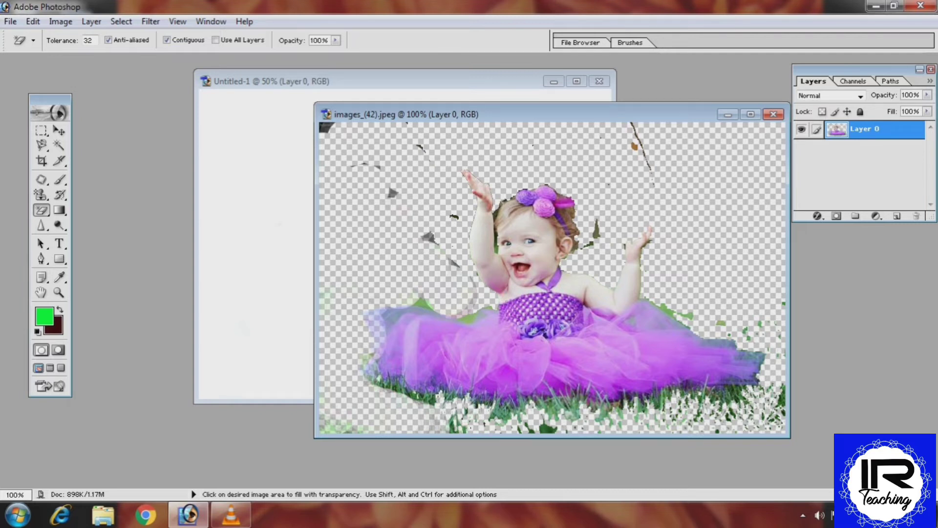
# Remove leftover background specks in the upper-left corner, left of the child, and above the dress's left end with the Magic Eraser.
pyautogui.click(325, 126)
pyautogui.click(428, 237)
pyautogui.click(422, 304)
# Choose the Eraser tool and, with Erase to History enabled, restore the trees and grass in the photo's upper-left area.
pyautogui.click(42, 211)
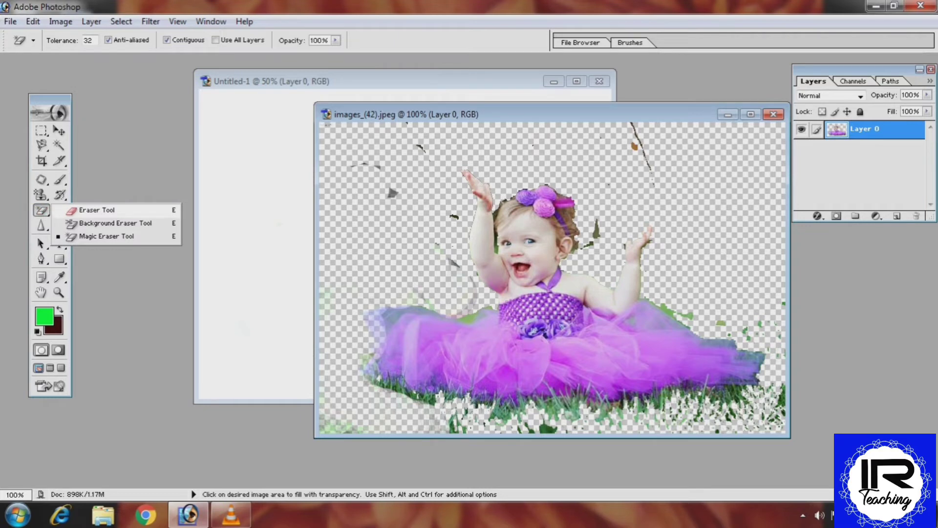
pyautogui.click(97, 210)
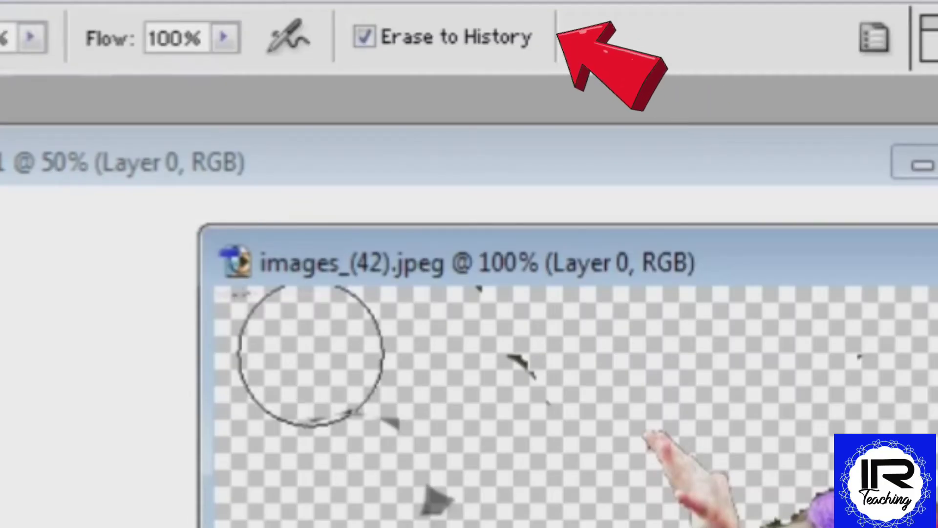
pyautogui.moveTo(425, 469)
pyautogui.mouseDown()
pyautogui.moveTo(389, 492)
pyautogui.moveTo(390, 395)
pyautogui.moveTo(361, 442)
pyautogui.mouseUp()
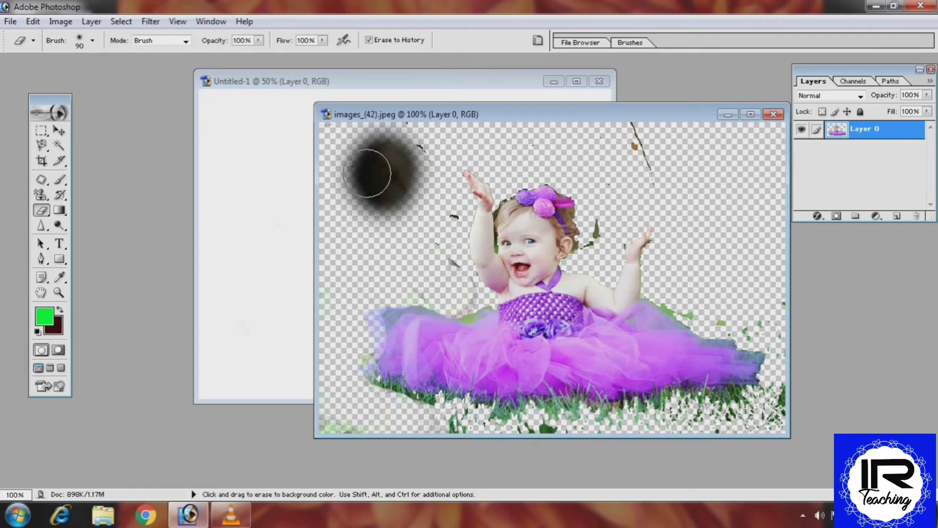
pyautogui.moveTo(368, 173); pyautogui.dragTo(365, 245)
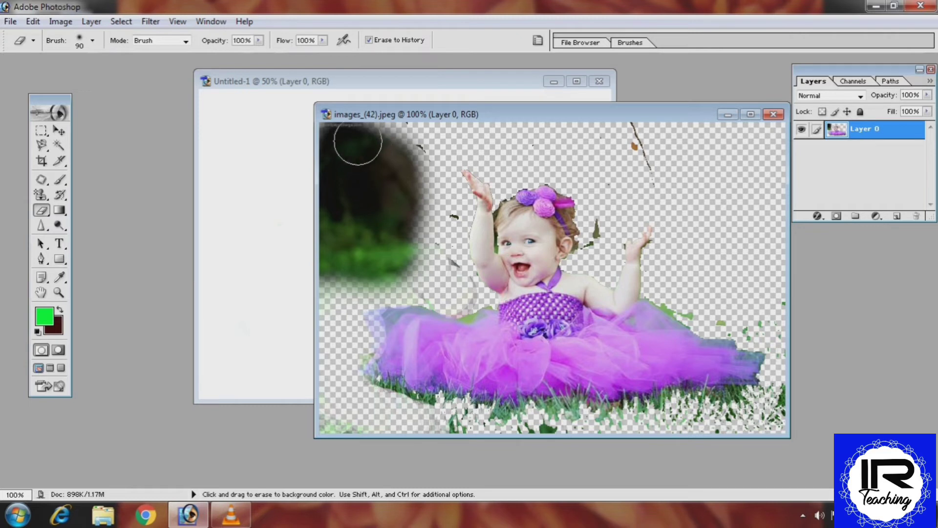
pyautogui.moveTo(356, 142)
pyautogui.mouseDown()
pyautogui.moveTo(406, 137)
pyautogui.moveTo(413, 169)
pyautogui.mouseUp()
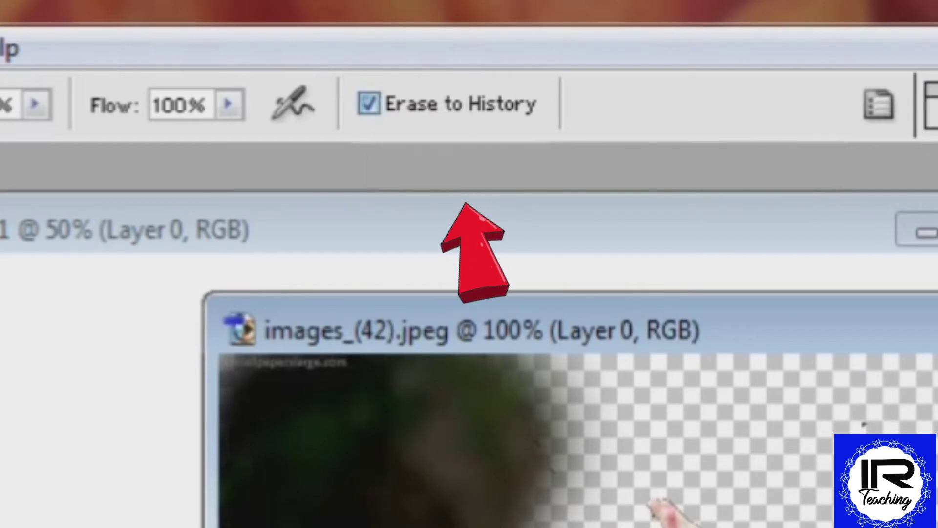
# Turn off Erase to History and erase the restored area and the remaining background around the child with the 90 px Eraser.
pyautogui.click(370, 41)
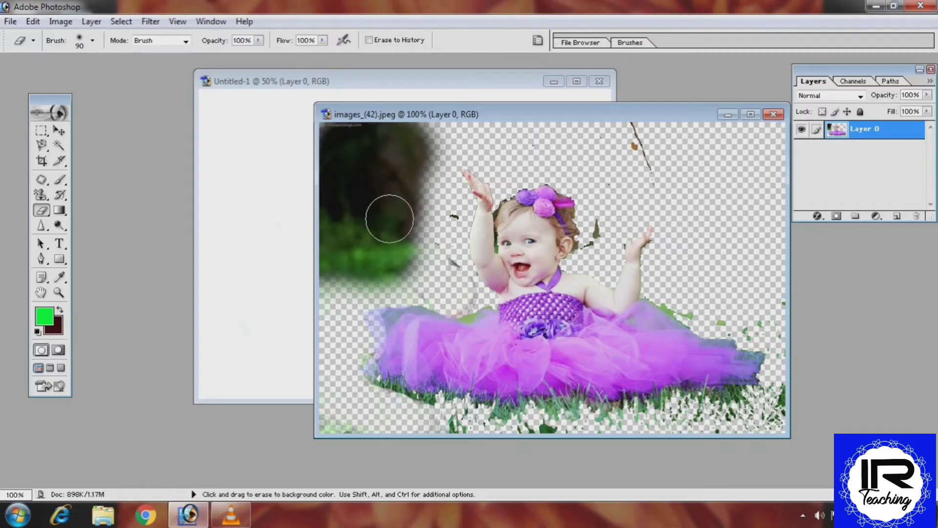
pyautogui.moveTo(390, 218)
pyautogui.mouseDown()
pyautogui.moveTo(398, 241)
pyautogui.moveTo(373, 229)
pyautogui.mouseUp()
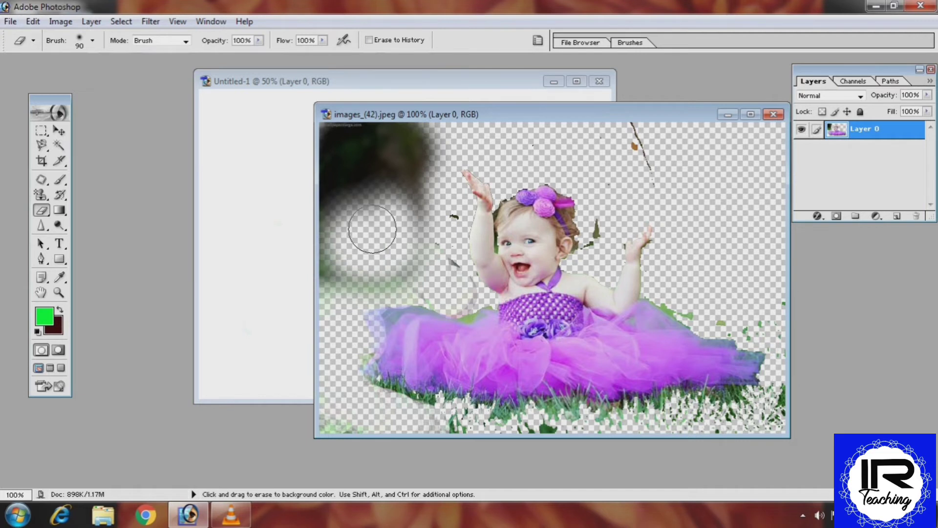
pyautogui.moveTo(372, 229)
pyautogui.mouseDown()
pyautogui.moveTo(423, 409)
pyautogui.moveTo(411, 409)
pyautogui.moveTo(370, 334)
pyautogui.mouseUp()
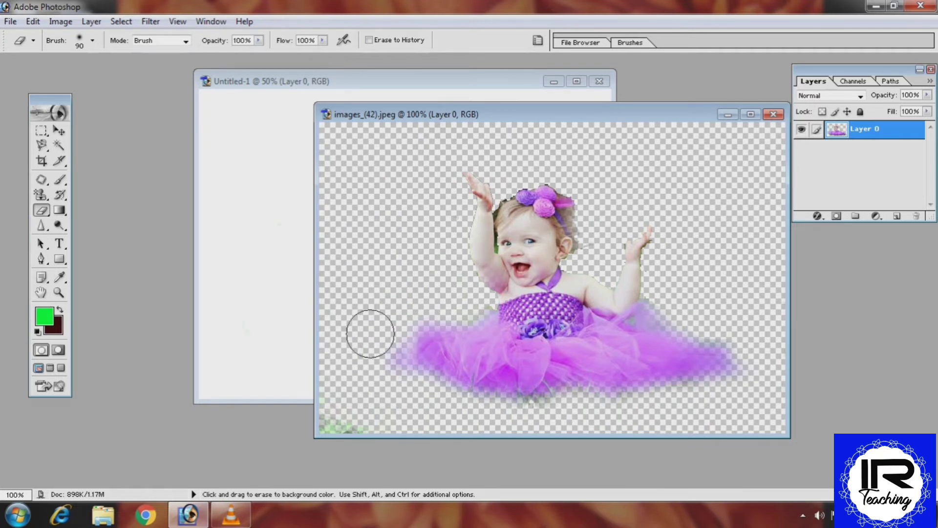
pyautogui.moveTo(370, 333); pyautogui.dragTo(342, 421)
# Open images_(23) from the Sample Pictures folder.
pyautogui.click(11, 21)
pyautogui.click(36, 53)
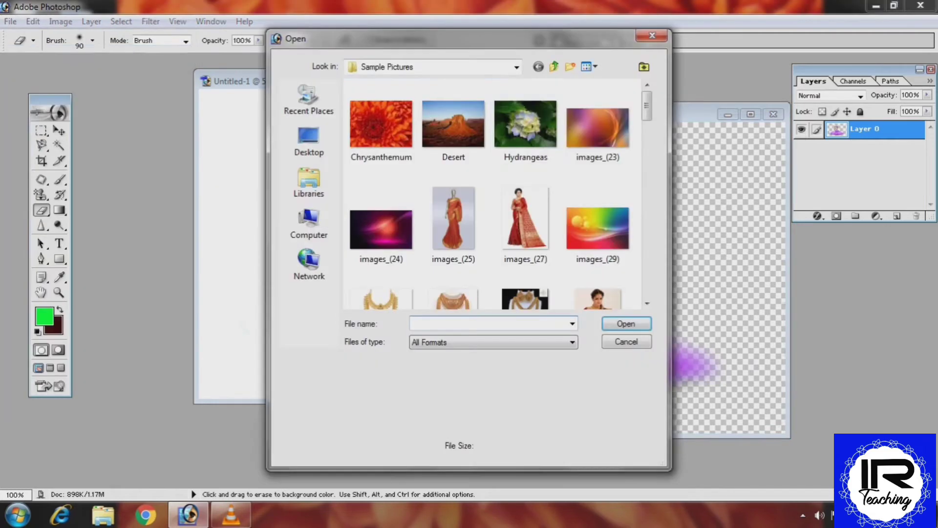
pyautogui.click(595, 133)
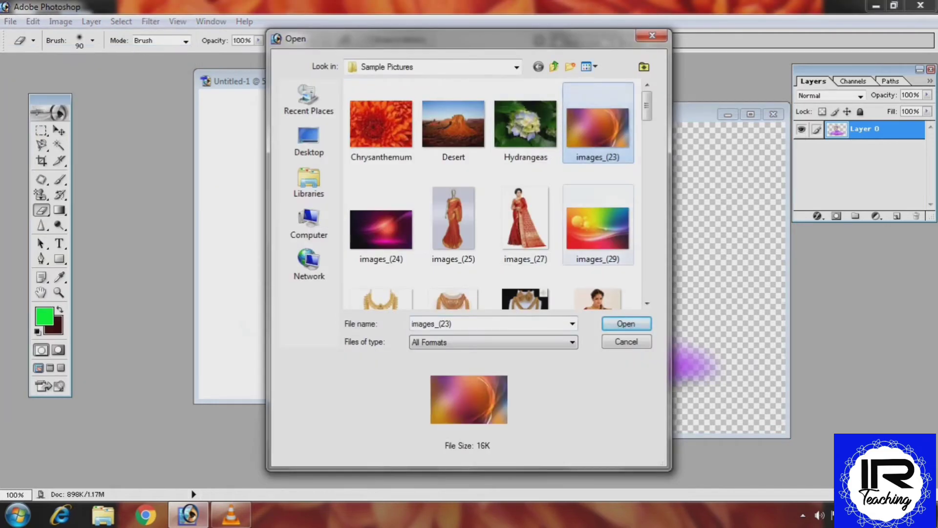
pyautogui.click(627, 324)
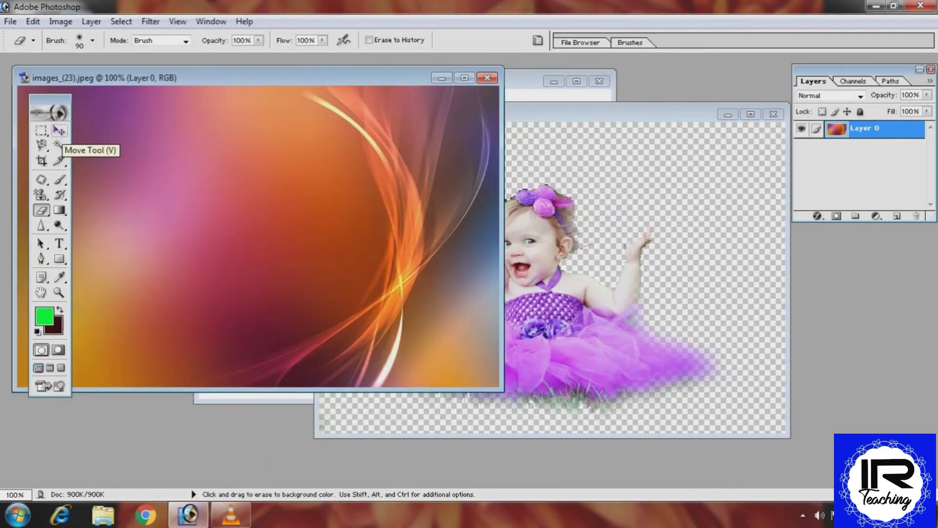
# Move the child cutout into images_(23) and scale its layer to 132.6% width and 132.1% height.
pyautogui.click(59, 131)
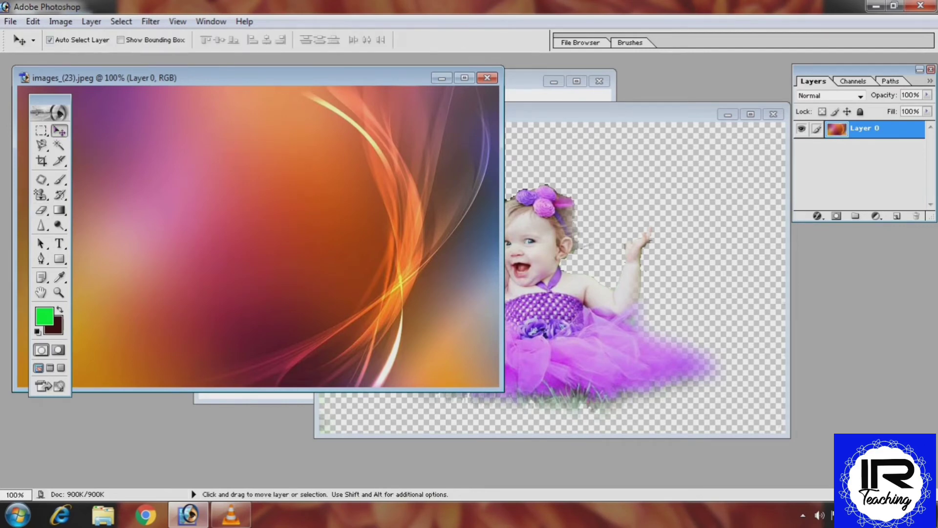
pyautogui.click(535, 313)
pyautogui.moveTo(535, 313); pyautogui.dragTo(298, 203)
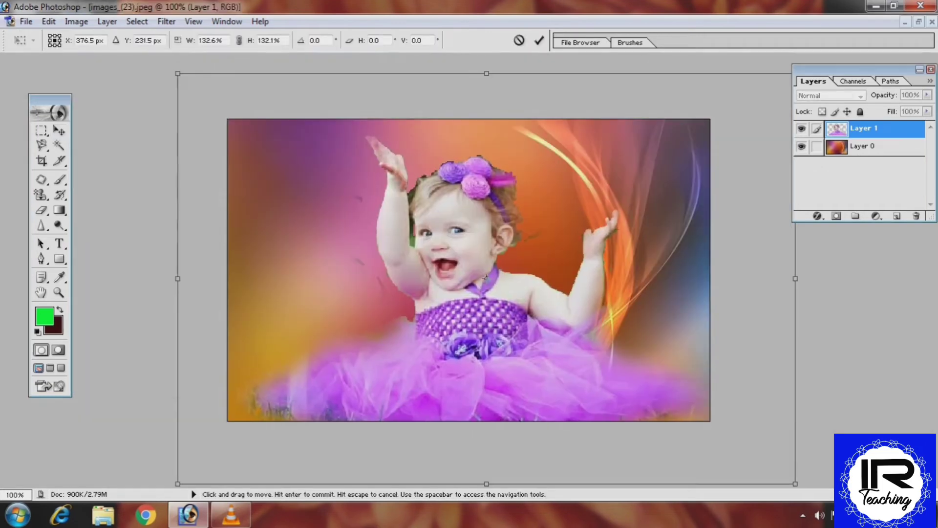
pyautogui.press('Return')
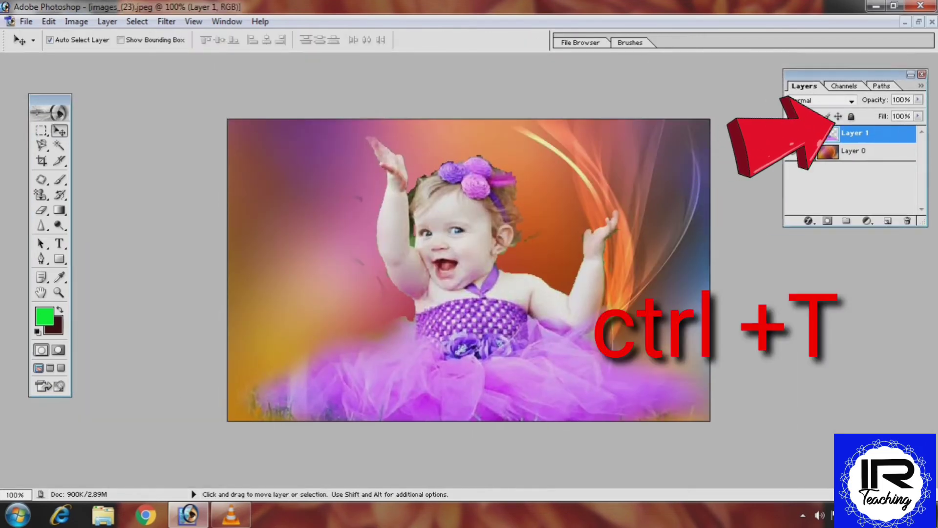
# Set the blend mode of Layer 1 to Dissolve.
pyautogui.click(852, 101)
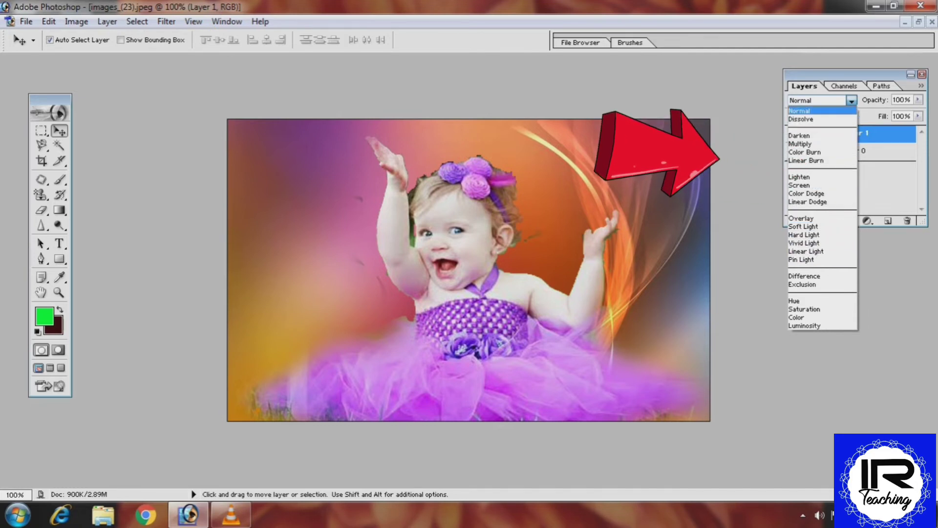
pyautogui.press('Escape')
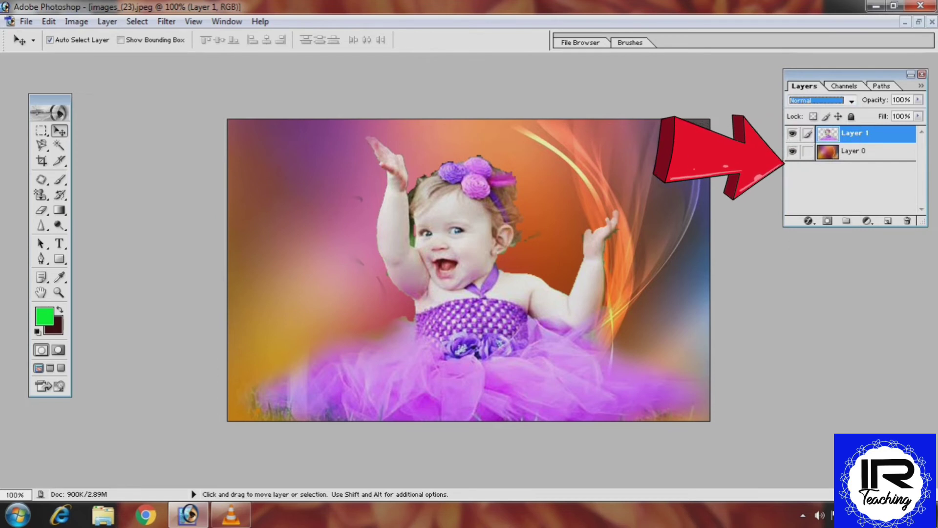
pyautogui.click(852, 100)
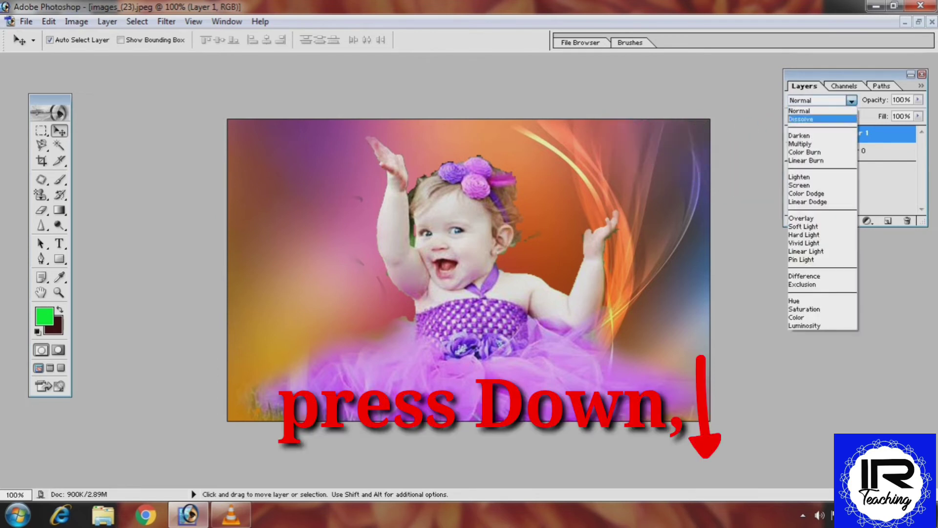
pyautogui.click(836, 118)
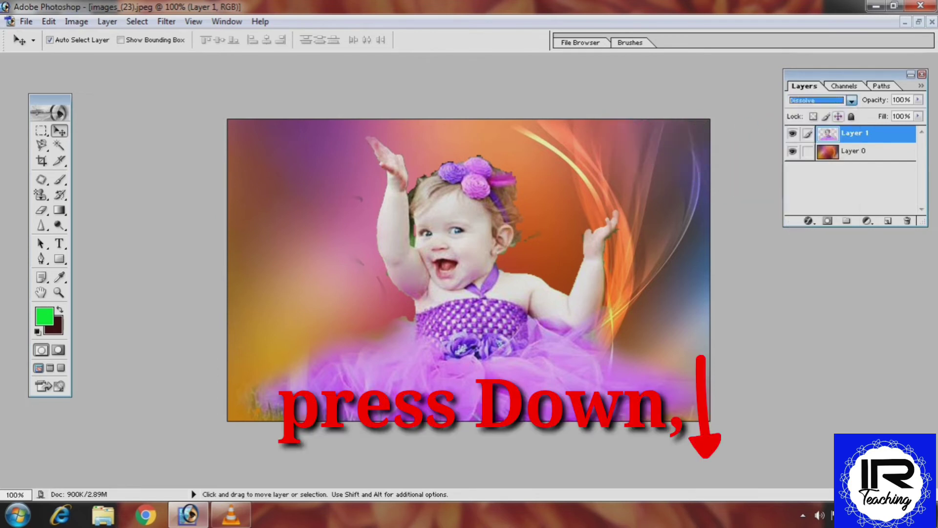
# Change the blend mode of Layer 1 to Darken.
pyautogui.click(852, 101)
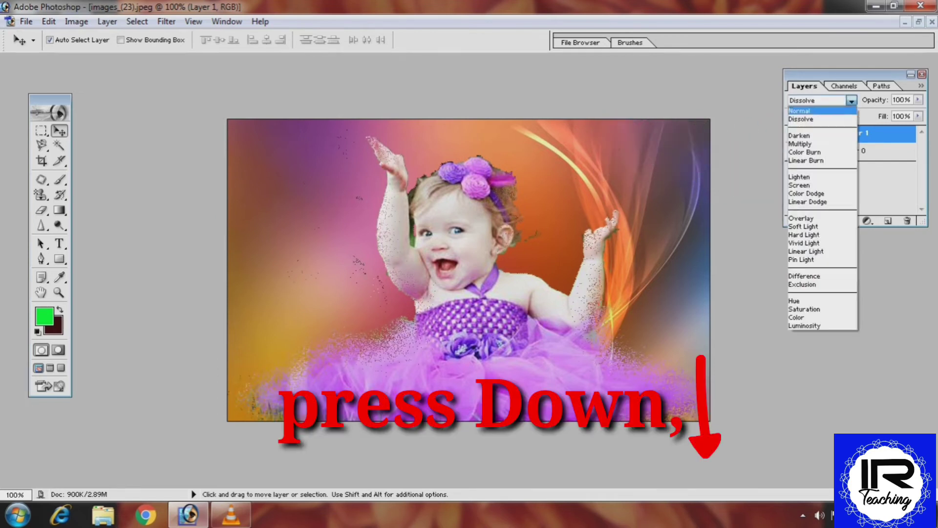
pyautogui.press('Down')
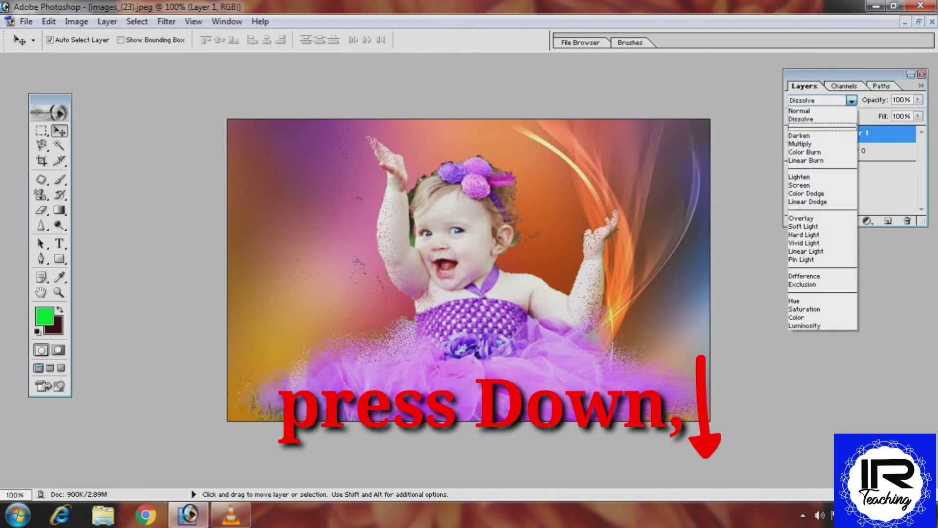
pyautogui.press('Down')
pyautogui.press('Up')
pyautogui.press('Down')
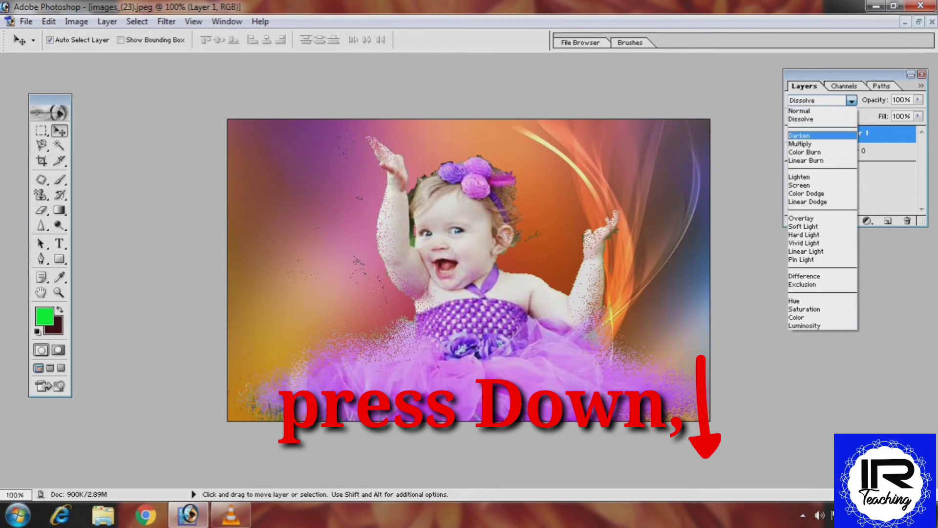
pyautogui.click(831, 135)
# Try the Multiply, Lighten, Screen and Linear Dodge blend modes on Layer 1 over the colorful background.
pyautogui.click(852, 101)
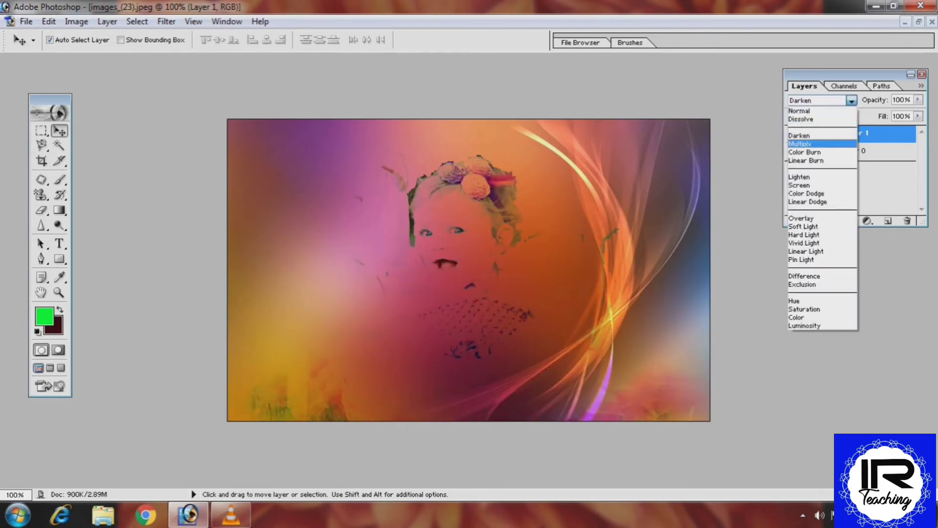
pyautogui.press('Return')
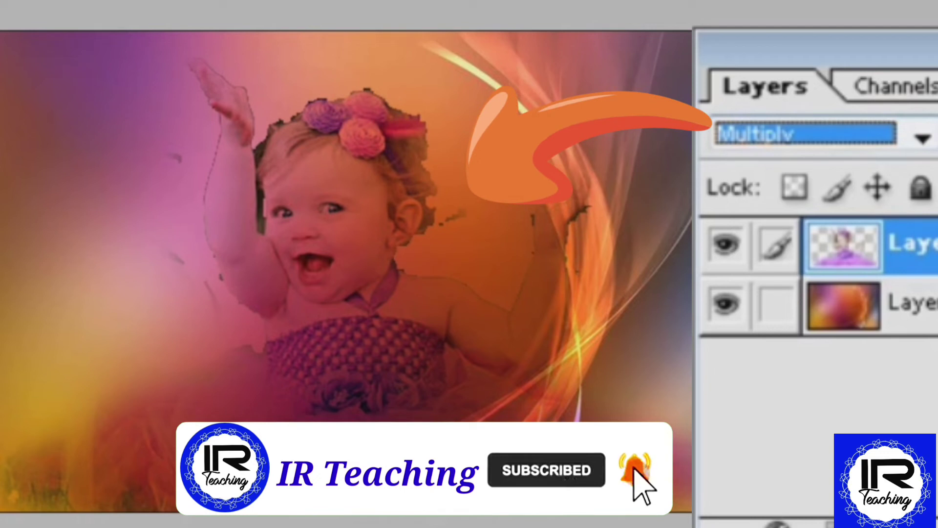
pyautogui.press('Down')
pyautogui.press('Down')
pyautogui.press('Down')
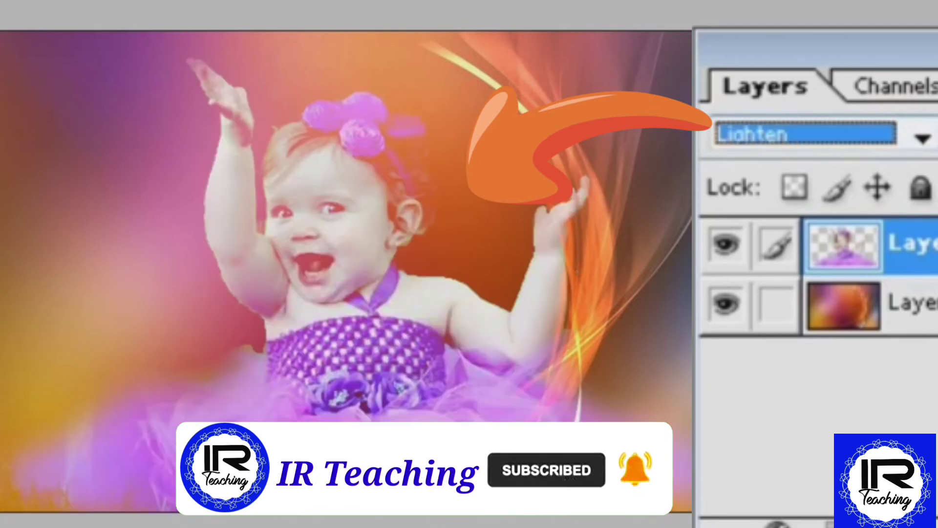
pyautogui.press('Down')
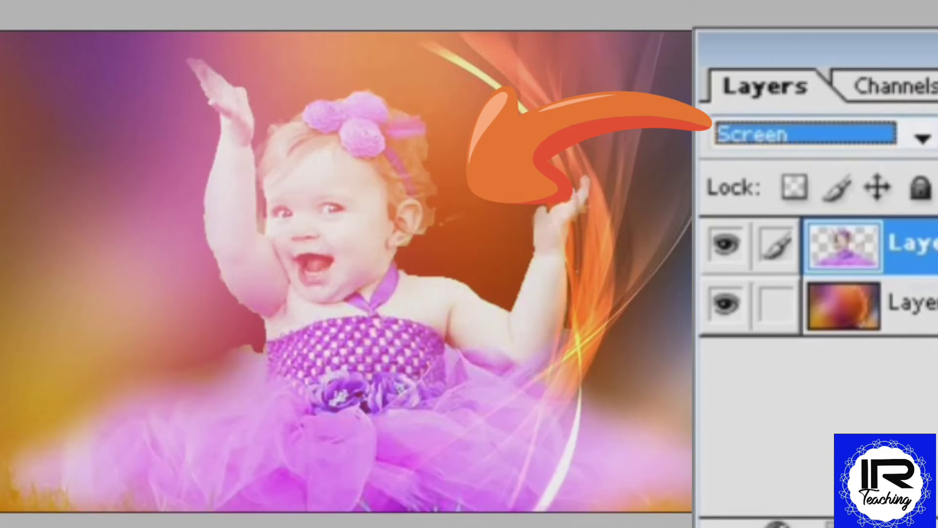
pyautogui.press('Down')
pyautogui.press('Down')
pyautogui.press('Down')
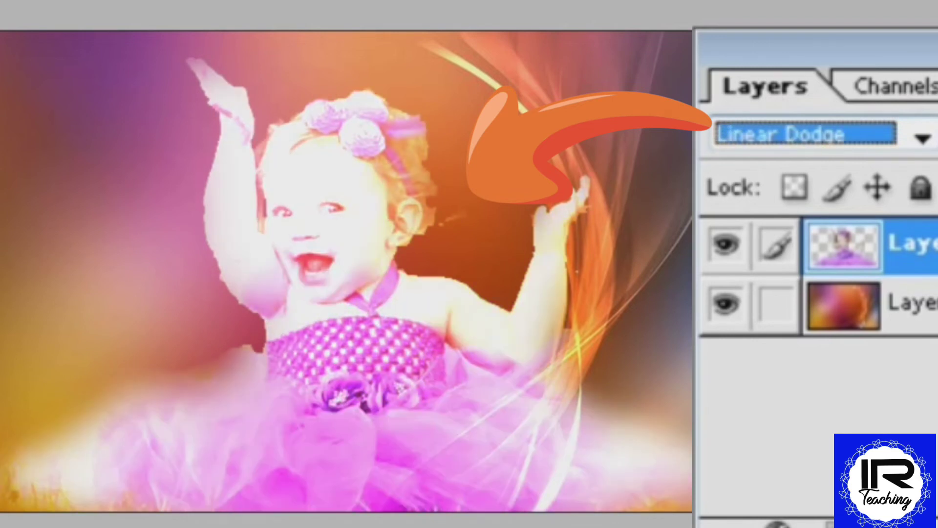
# Try the Soft Light, Hard Light, Linear Light and Difference blend modes on Layer 1.
pyautogui.press('Down')
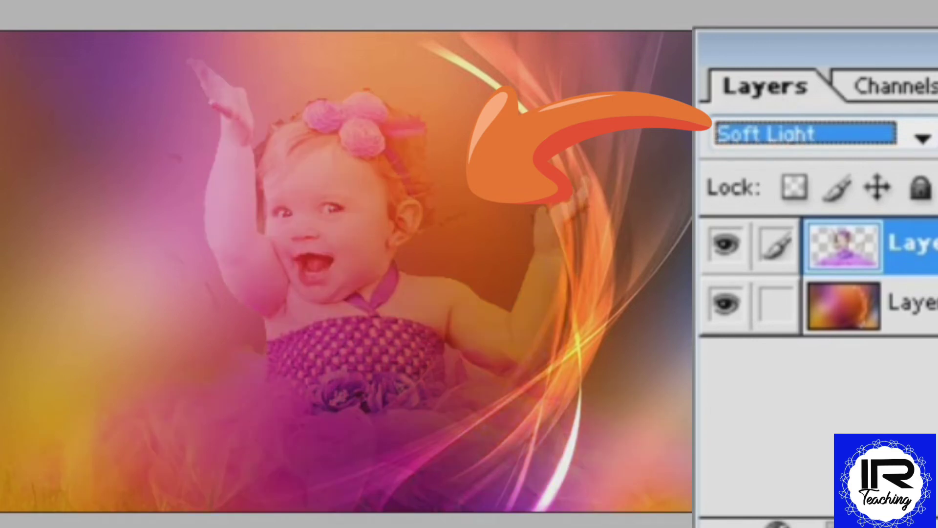
pyautogui.press('Down')
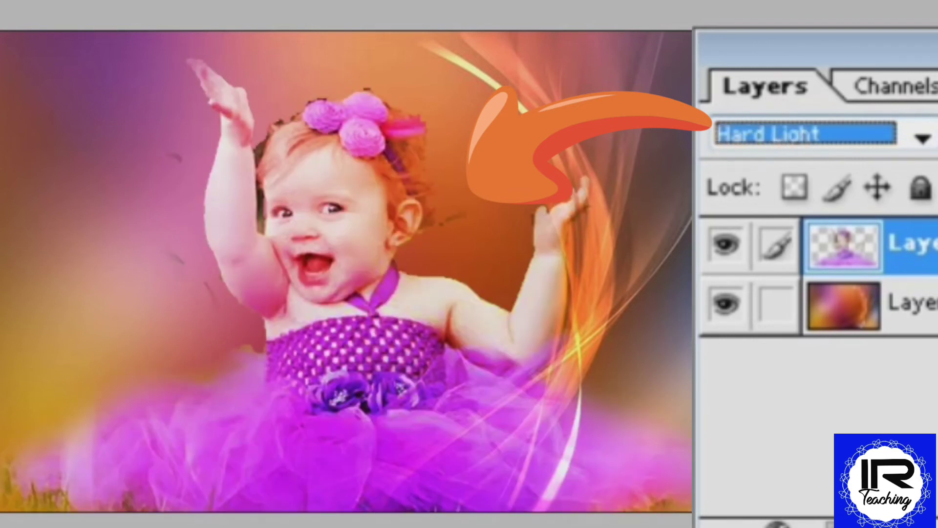
pyautogui.press('Down')
pyautogui.press('Down')
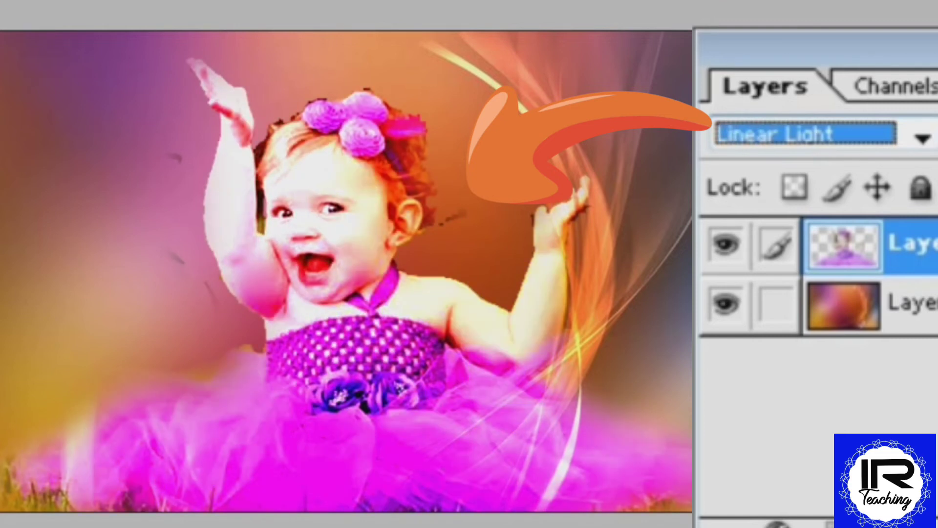
pyautogui.press('Down')
pyautogui.press('Down')
pyautogui.press('Down')
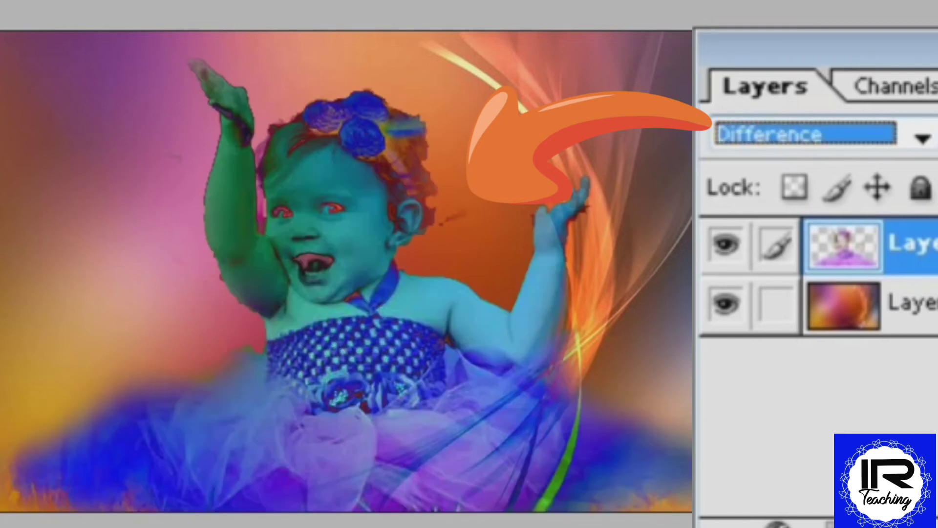
# Step the blend mode of Layer 1 past Saturation and set it to Luminosity.
pyautogui.press('Down')
pyautogui.press('Down')
pyautogui.press('Down')
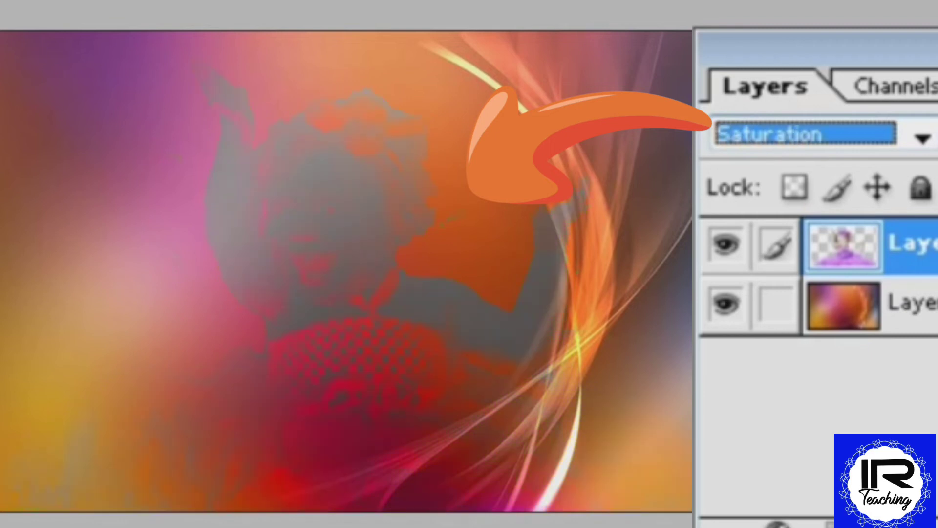
pyautogui.press('Down')
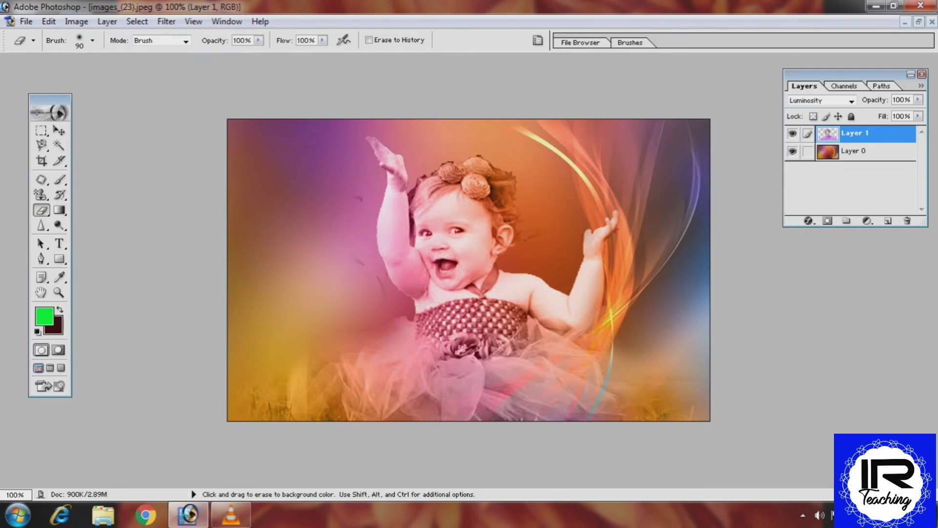
# Restore images_(23) to a floating window and open images_(27) from the Sample Pictures folder.
pyautogui.click(919, 21)
pyautogui.click(10, 21)
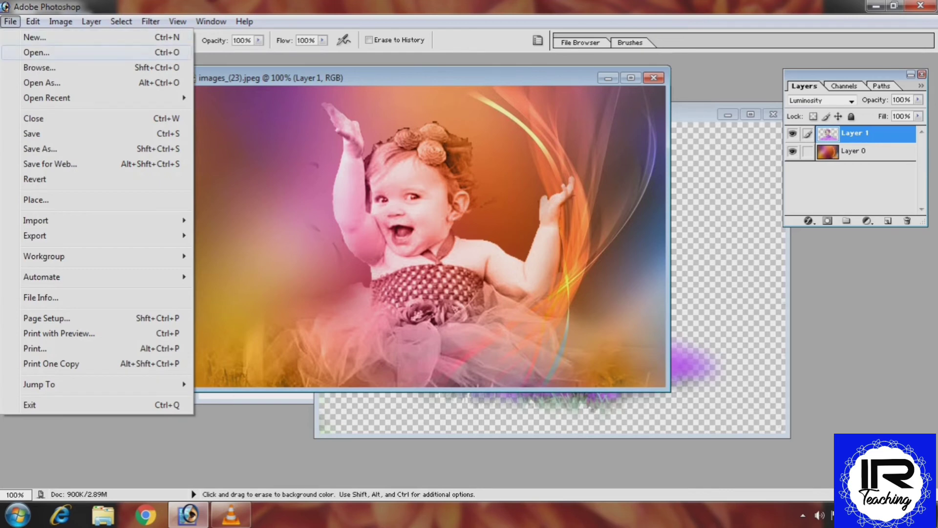
pyautogui.click(36, 52)
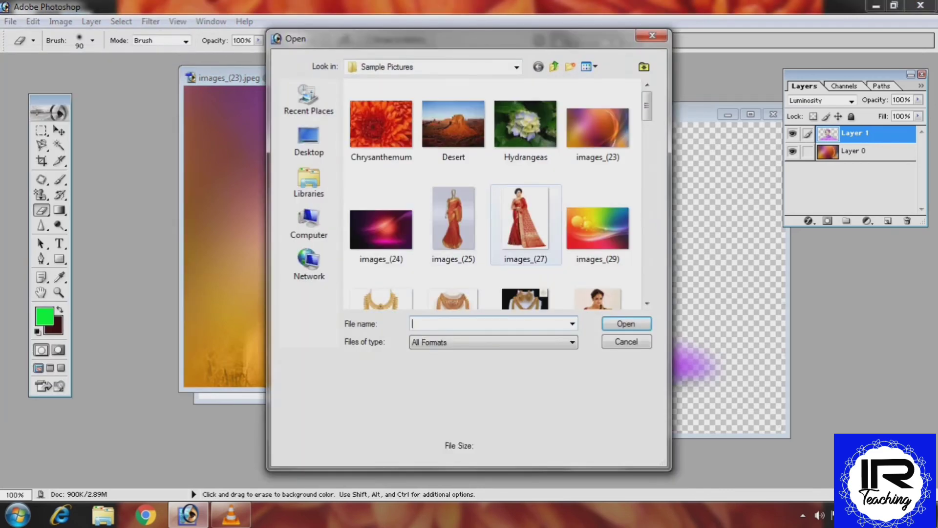
pyautogui.click(526, 222)
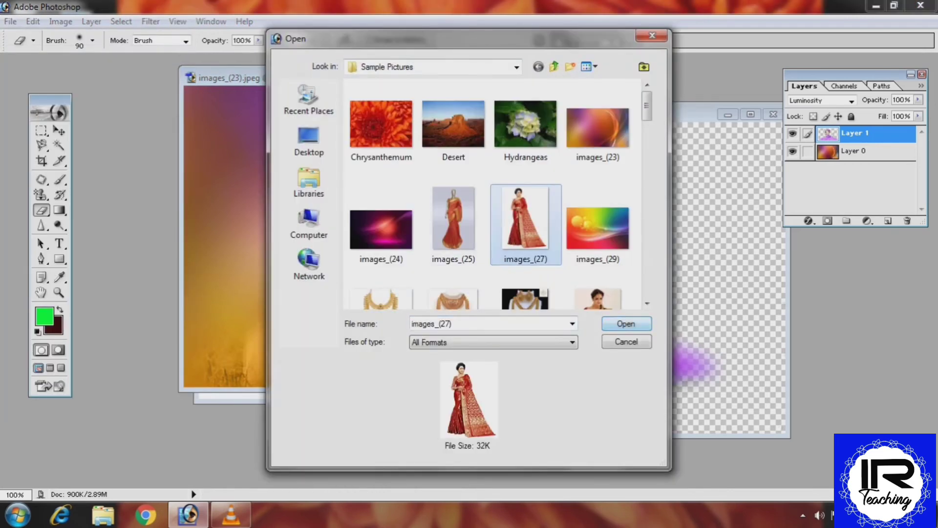
pyautogui.click(627, 323)
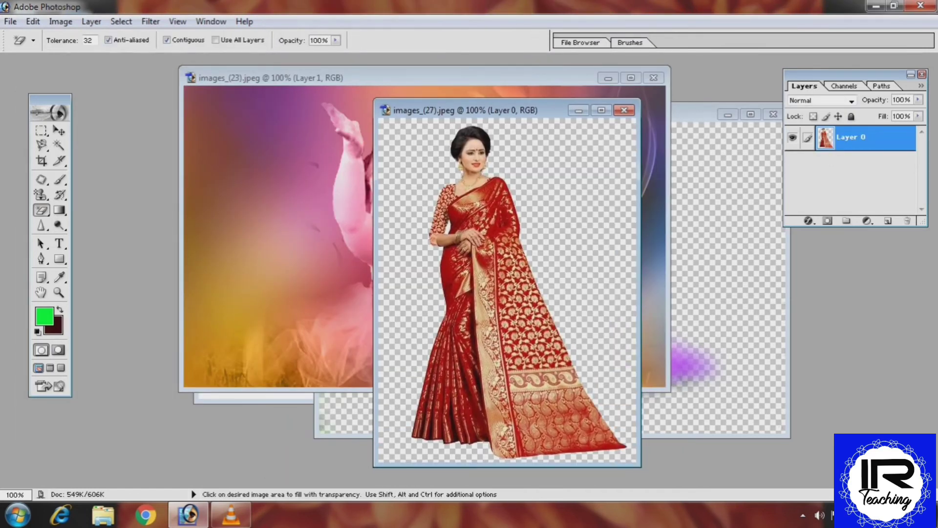
# Open images_(64) and place the woman cutout from images_(27) onto it with the Move tool.
pyautogui.press('v')
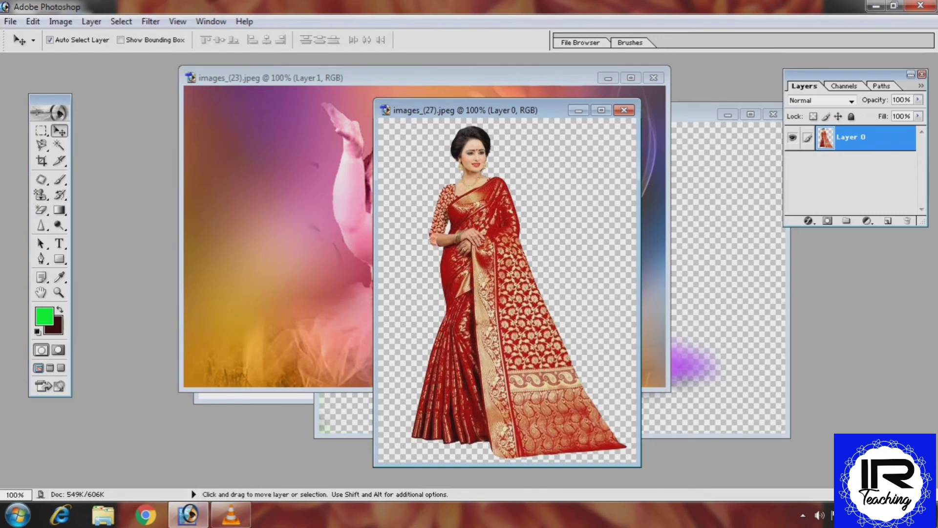
pyautogui.click(10, 22)
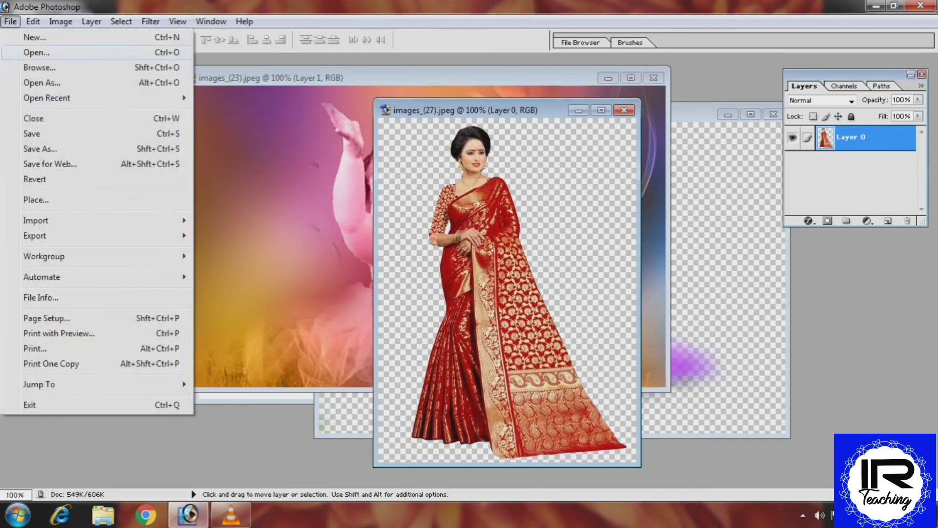
pyautogui.click(36, 52)
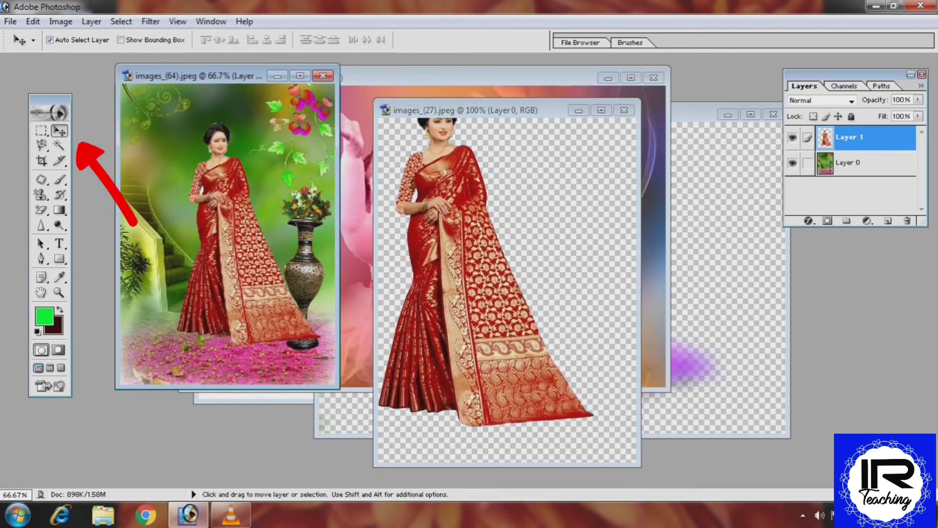
# Scale the woman's layer to 99.5% with Free Transform and position her between the staircase and the vase.
pyautogui.moveTo(227, 220); pyautogui.dragTo(196, 250)
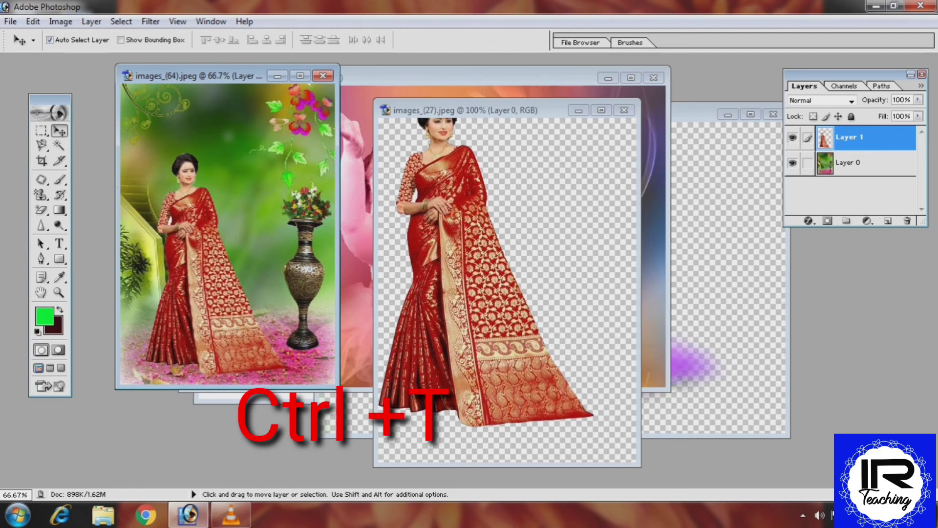
pyautogui.hotkey('ctrl', 't')
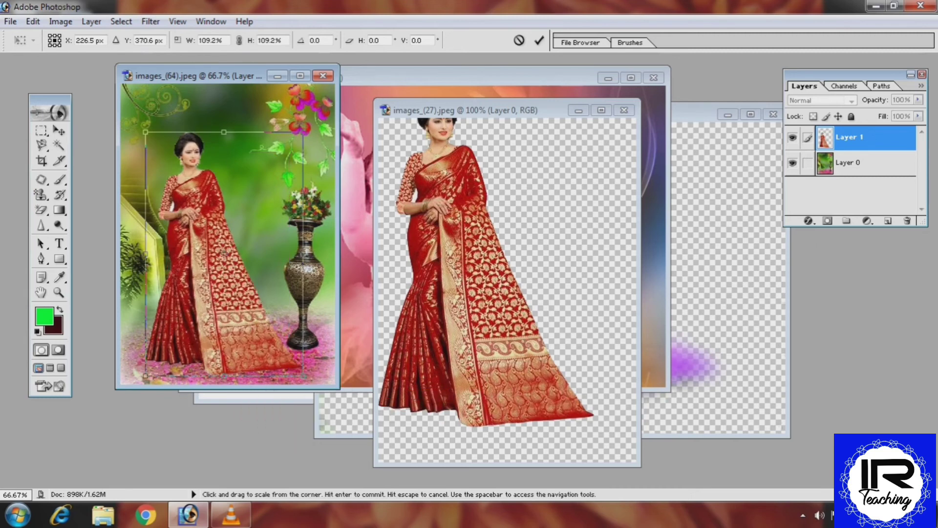
pyautogui.moveTo(290, 153); pyautogui.dragTo(259, 202)
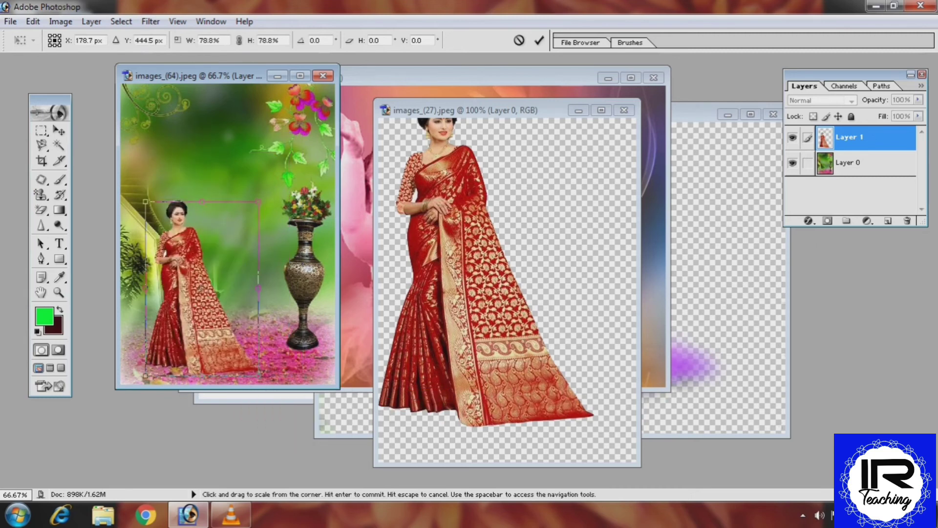
pyautogui.moveTo(221, 274); pyautogui.dragTo(245, 270)
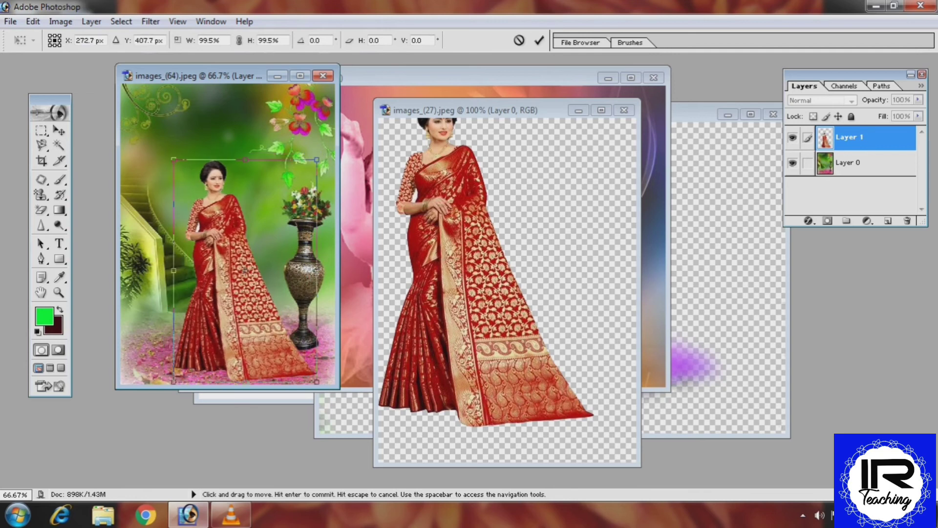
pyautogui.press('Return')
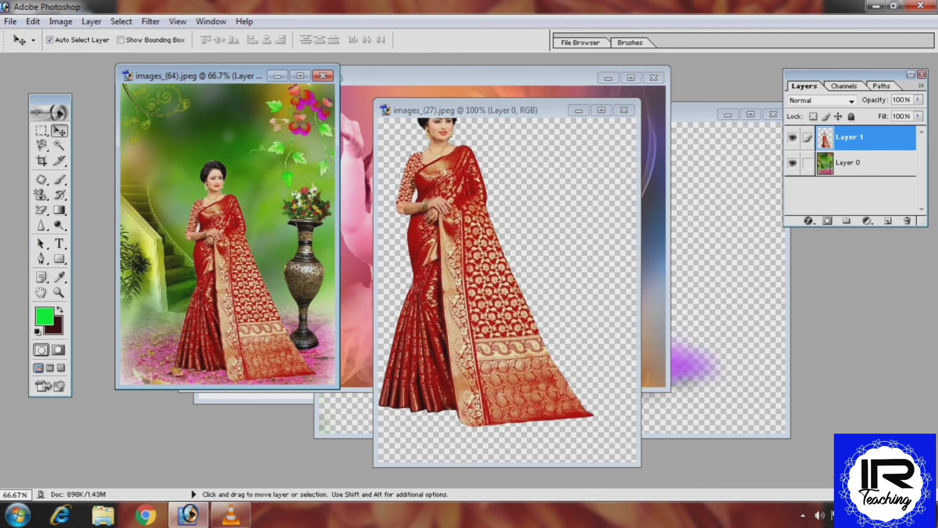
# Maximize the images_(64) document at 100% zoom and show the available eraser tool variants.
pyautogui.click(300, 75)
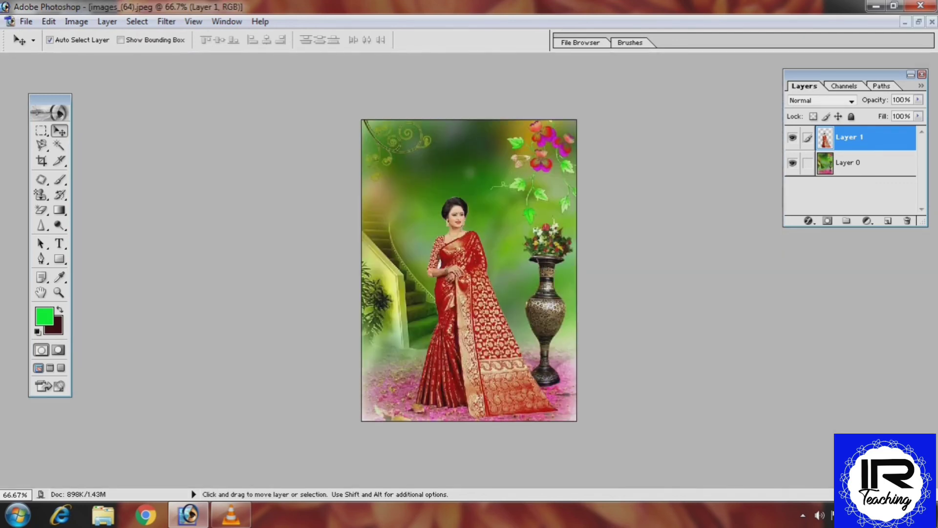
pyautogui.hotkey('ctrl', 'alt', '0')
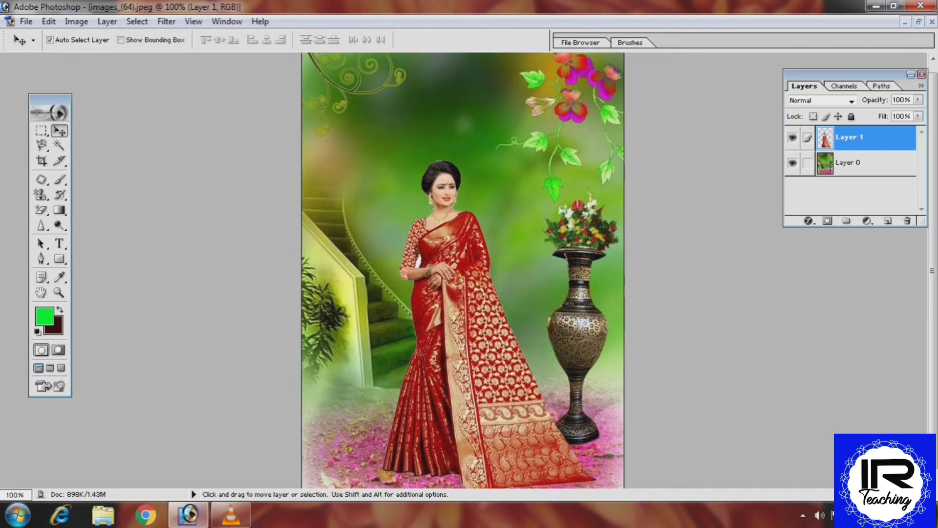
pyautogui.click(41, 210)
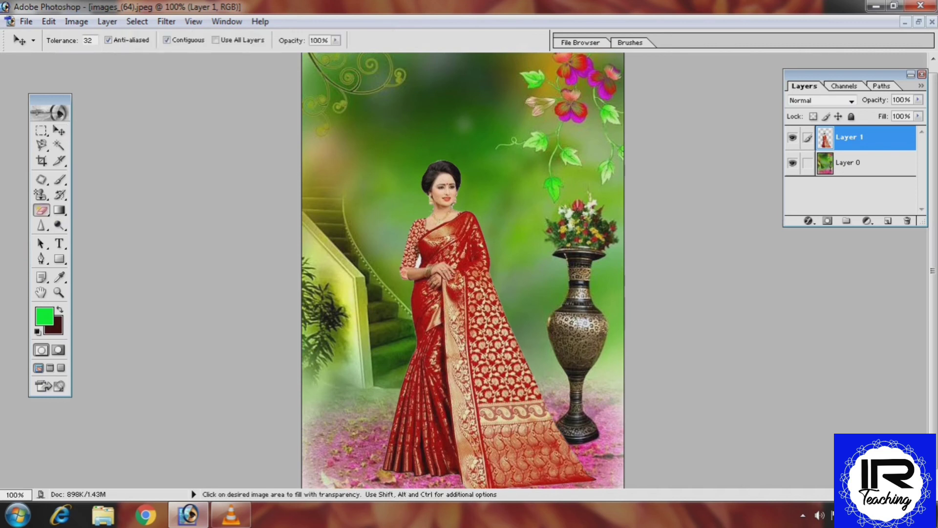
pyautogui.scroll(-1, 106, 236)
pyautogui.rightClick(41, 211)
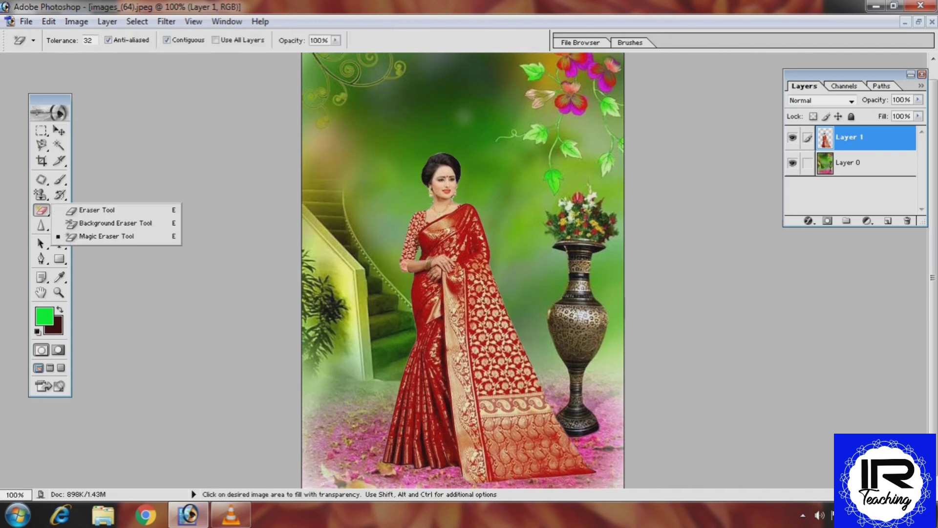